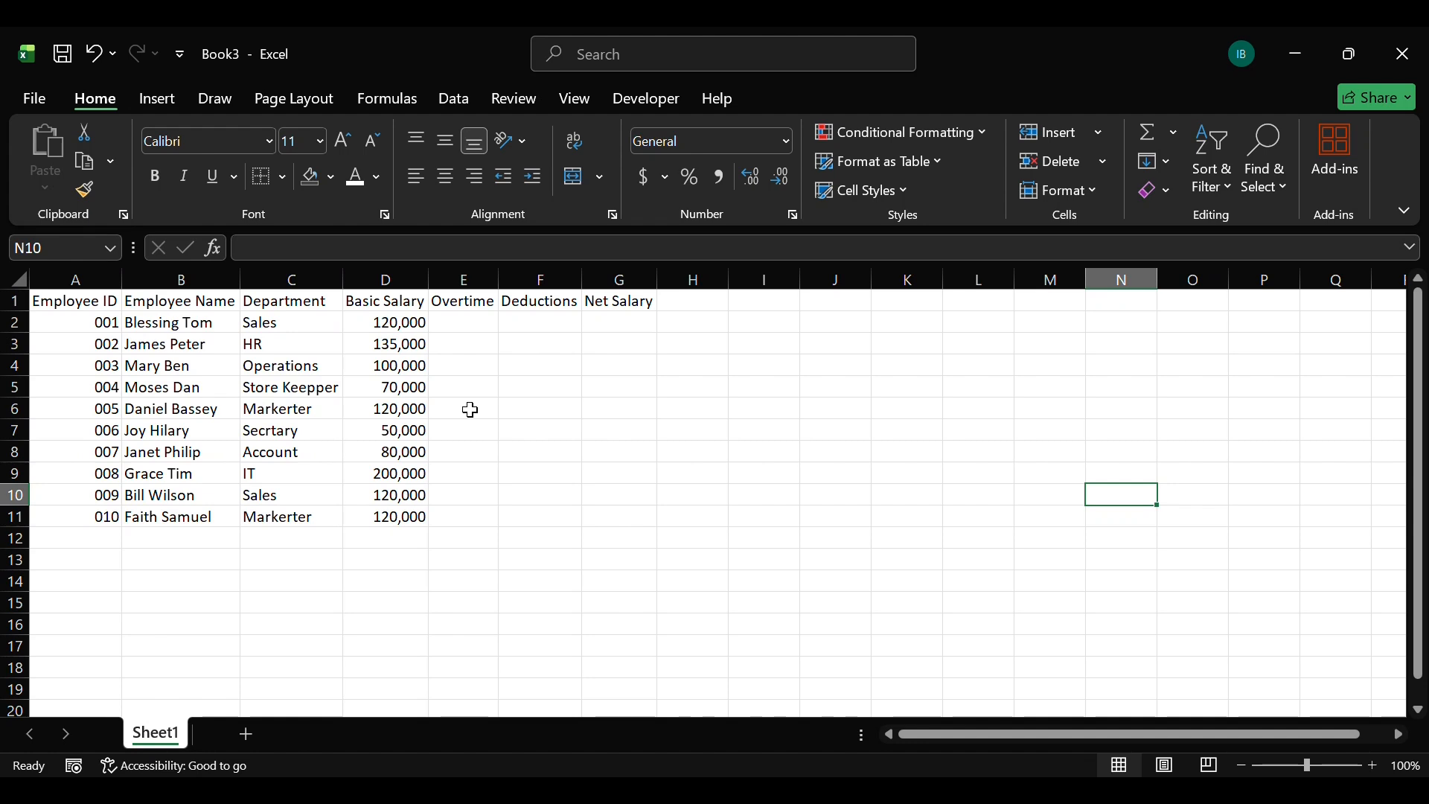
Step: Enter an overtime amount of 5000 for the first employee in cell E2
left_click(471, 328)
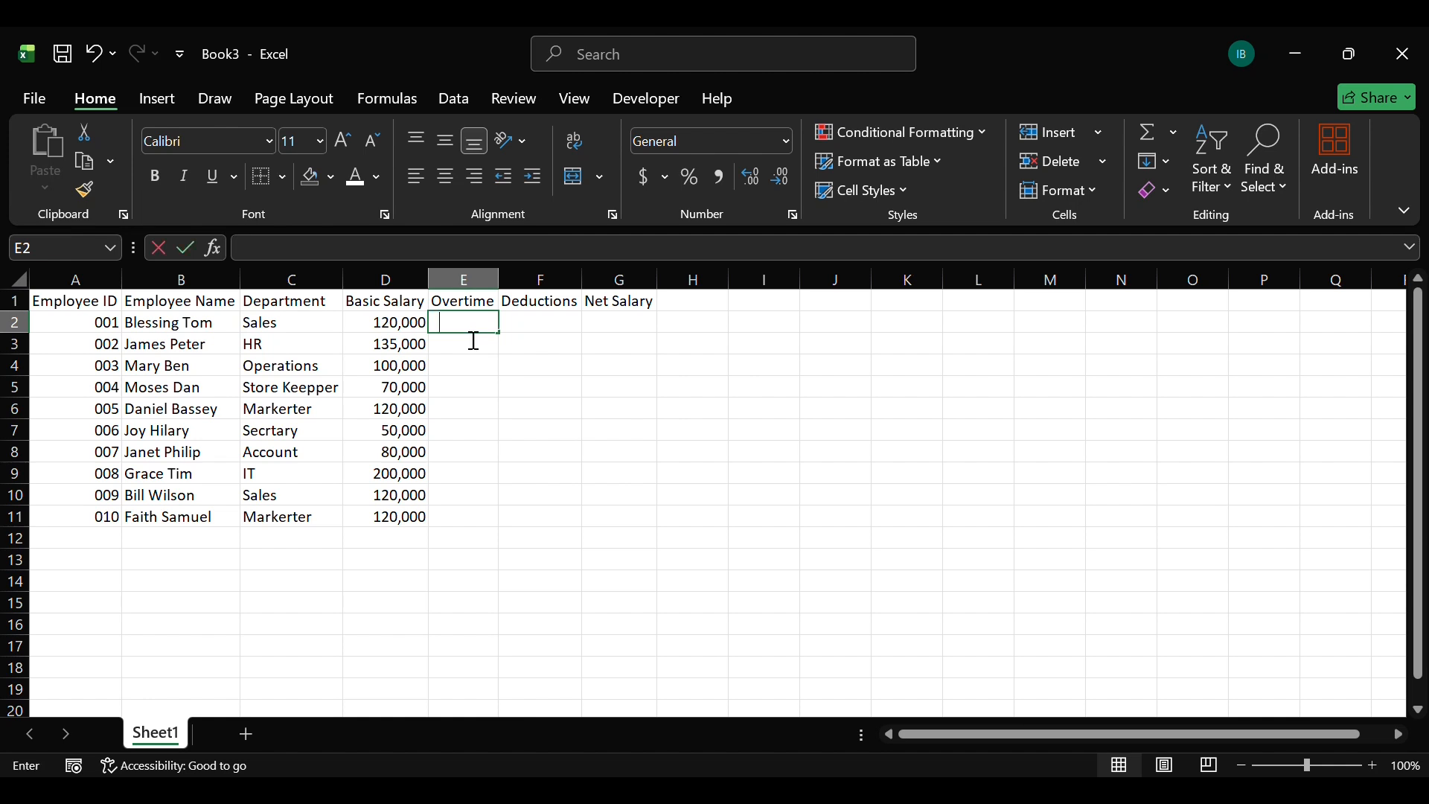
type("2000")
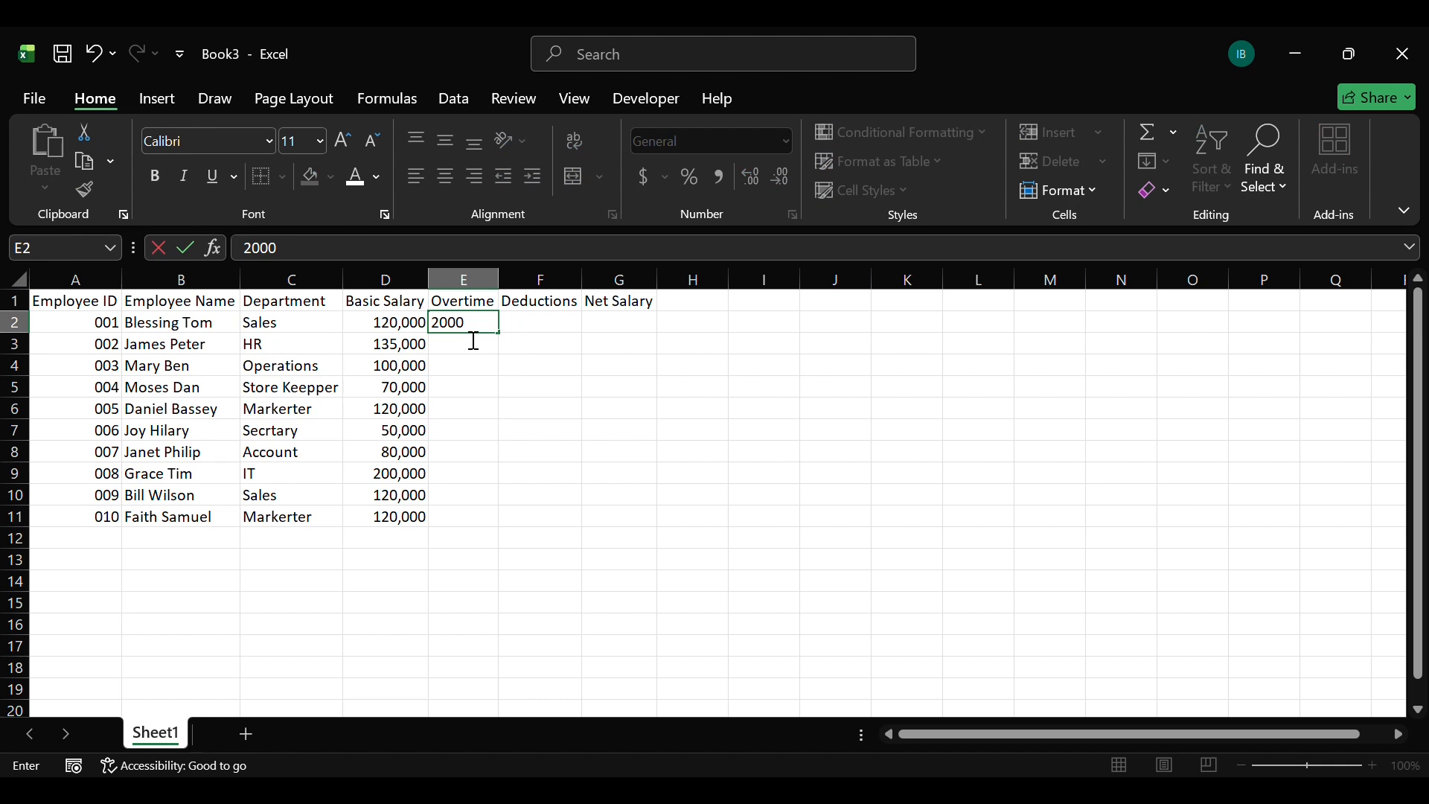
key("BackSpace")
key("BackSpace")
key("BackSpace")
key("BackSpace")
type("5000")
key("Return")
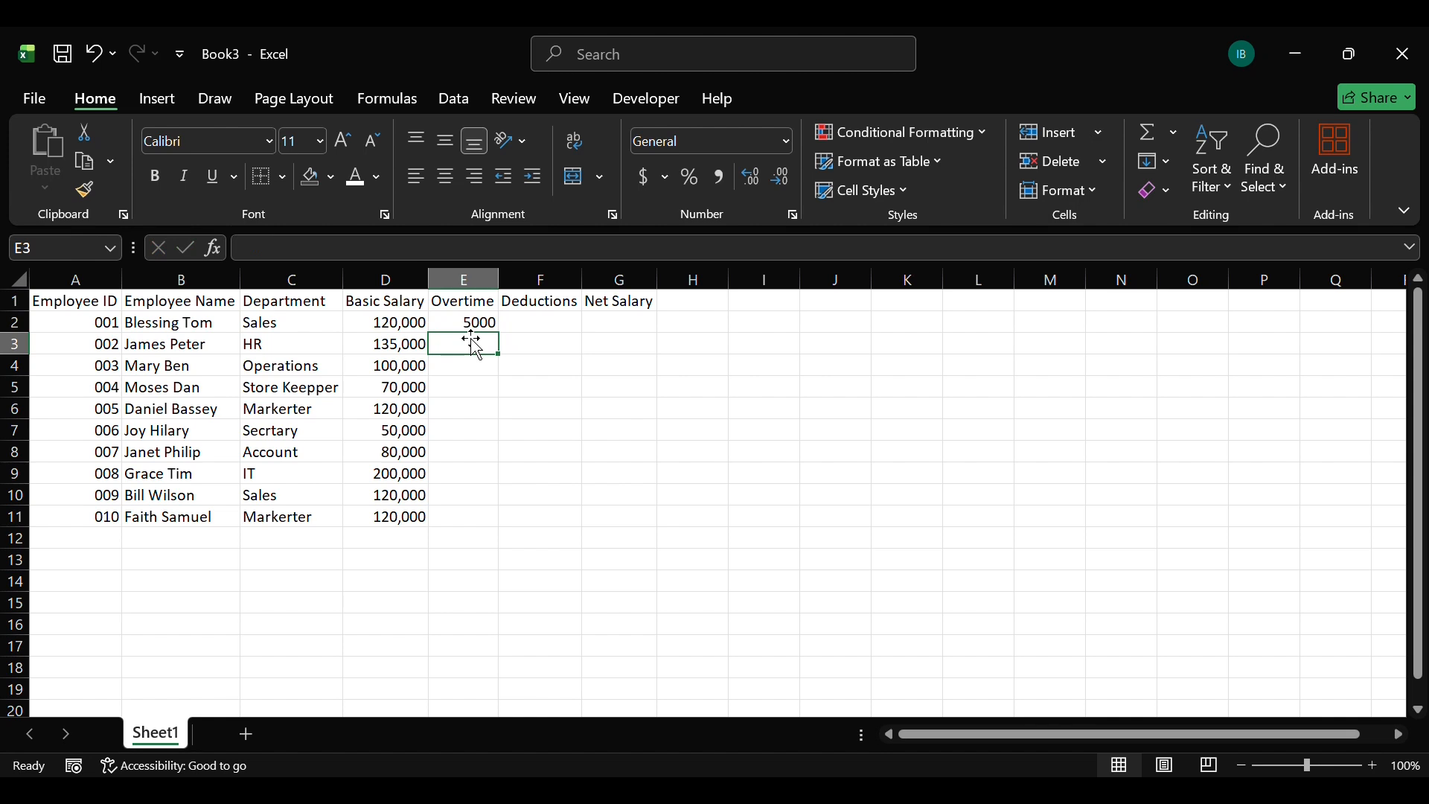
Step: Fill in the overtime amounts 2000, 1000 and 6000 in cells E3 to E5
type("20")
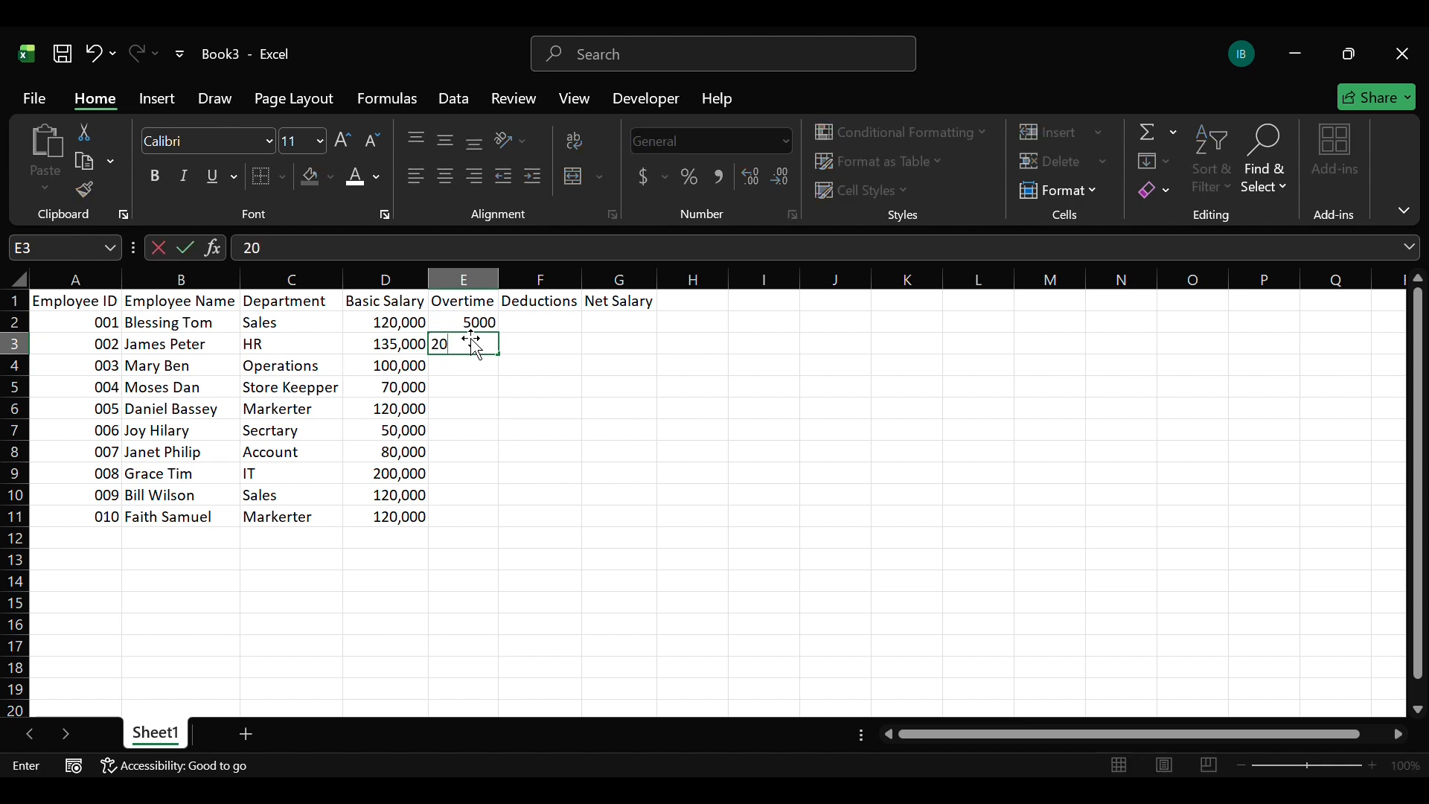
type("00")
key("Return")
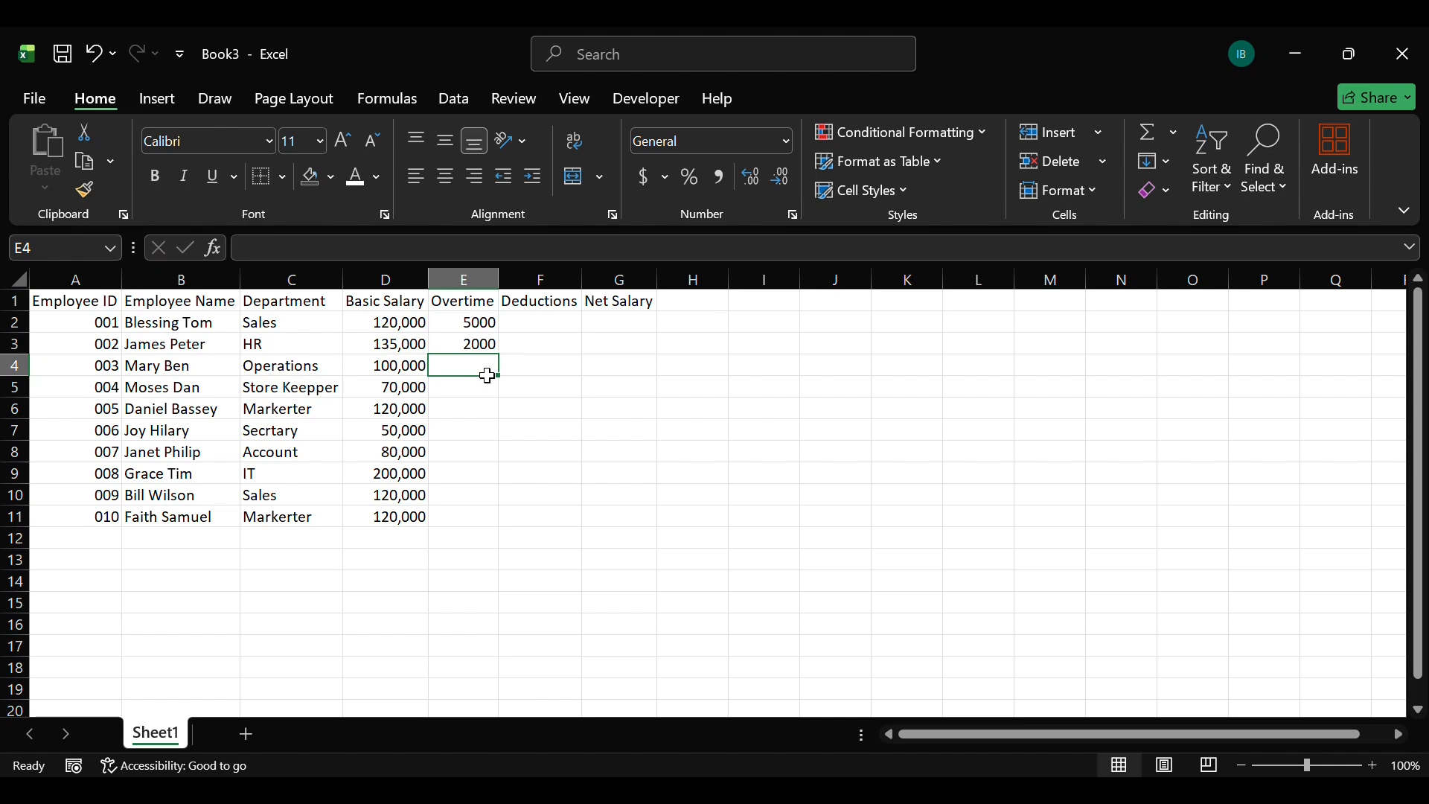
type("1")
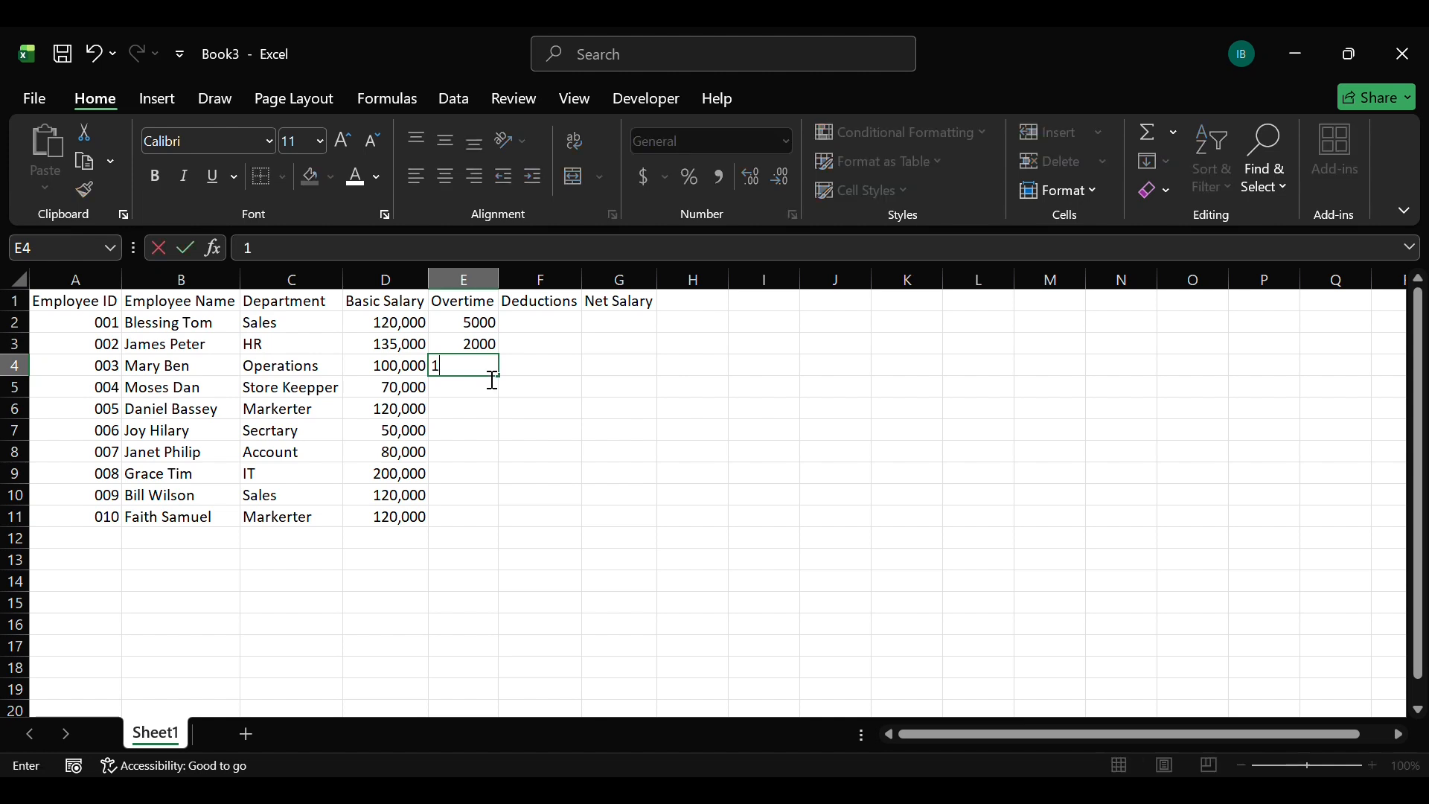
type("000")
key("Return")
type("6000")
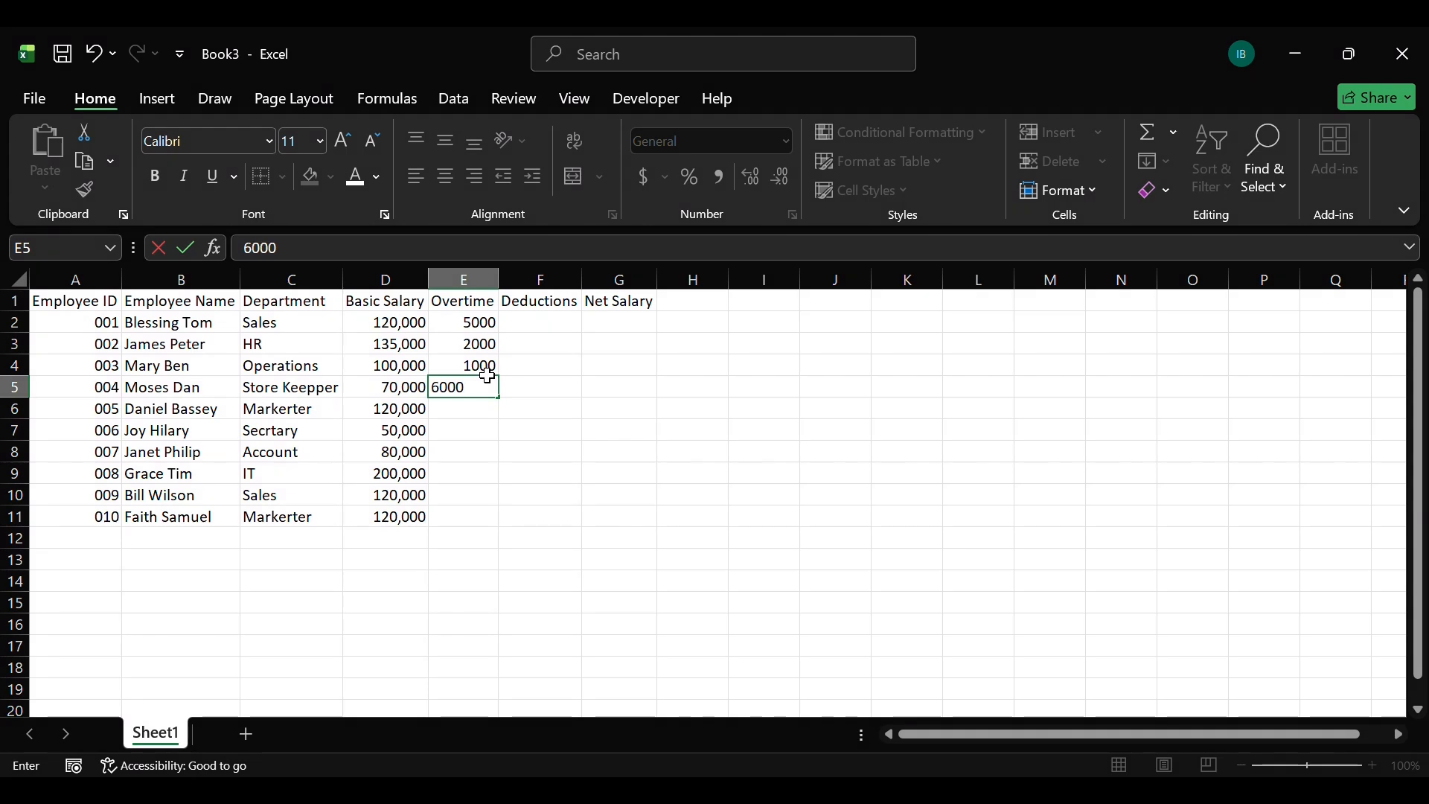
key("Return")
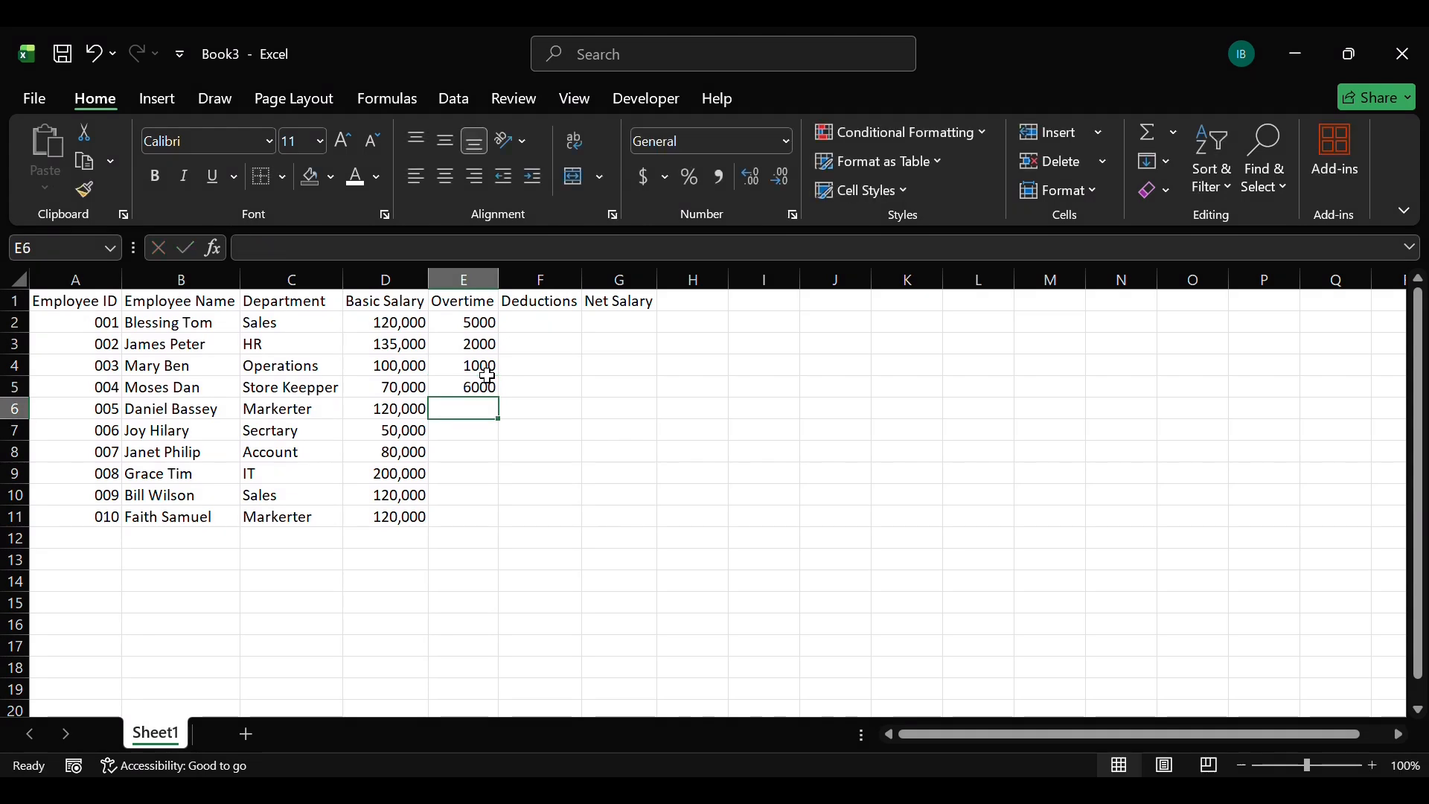
Step: Fill in the overtime amounts 5000, 3000 and 1500 in cells E6 to E8
type("500")
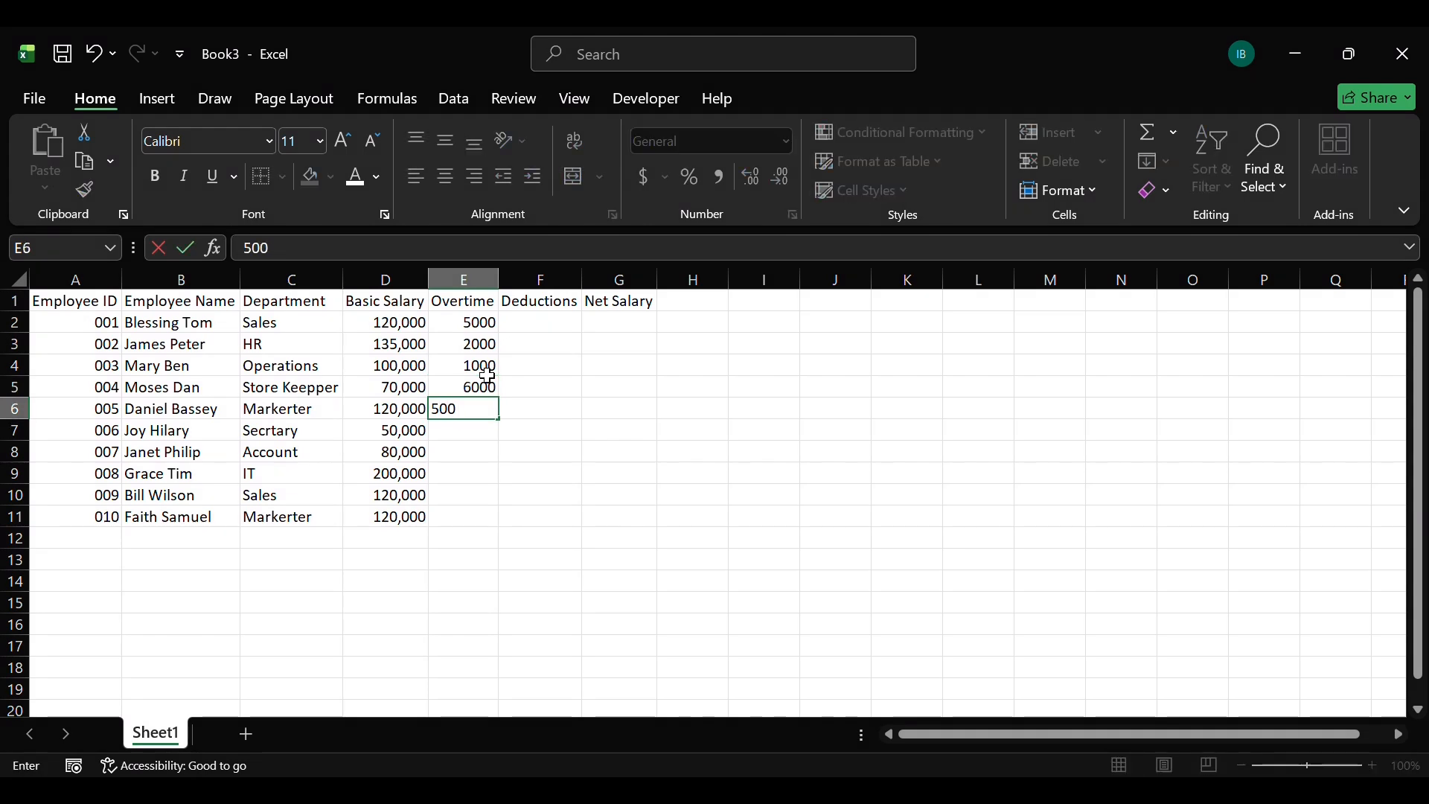
type("0")
key("Return")
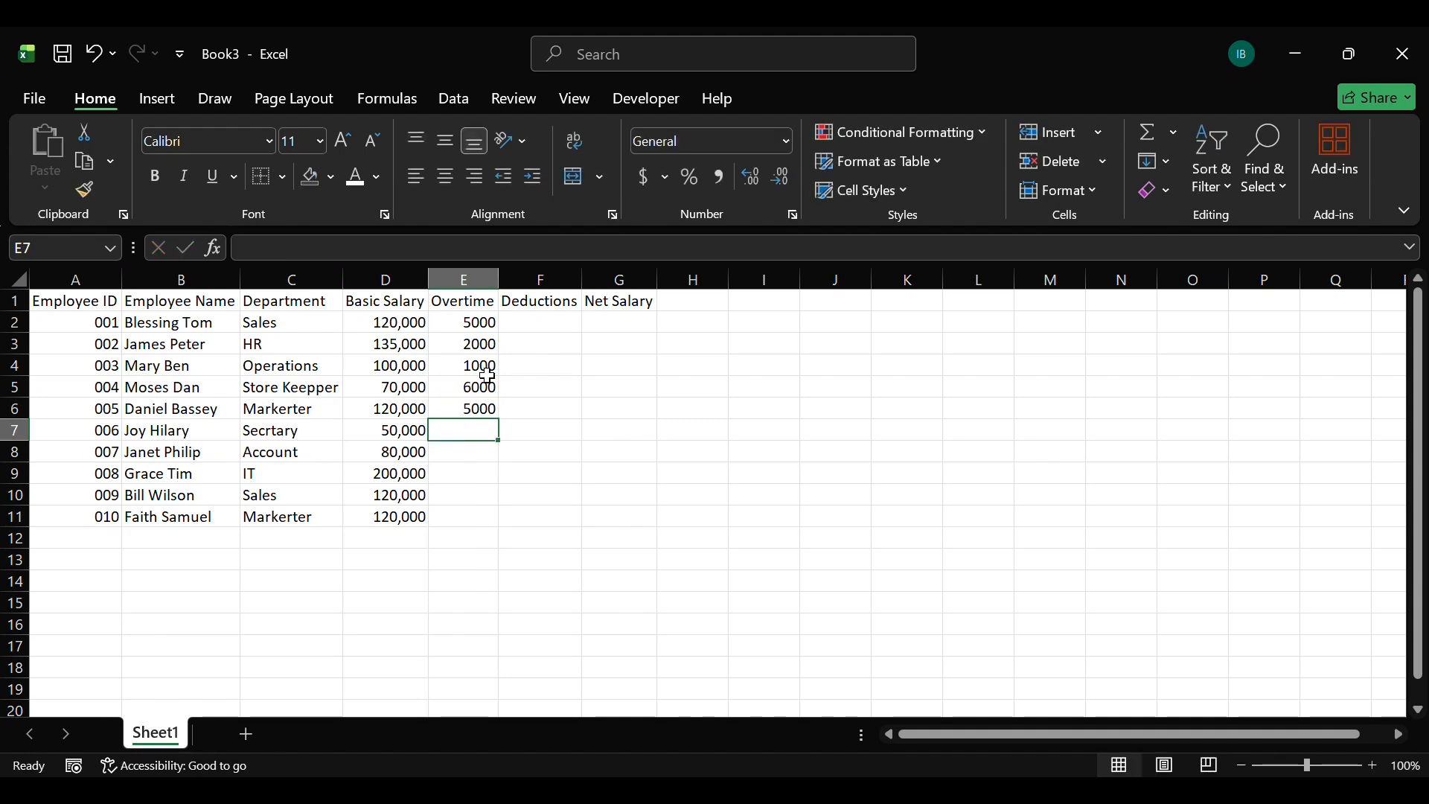
type("3000")
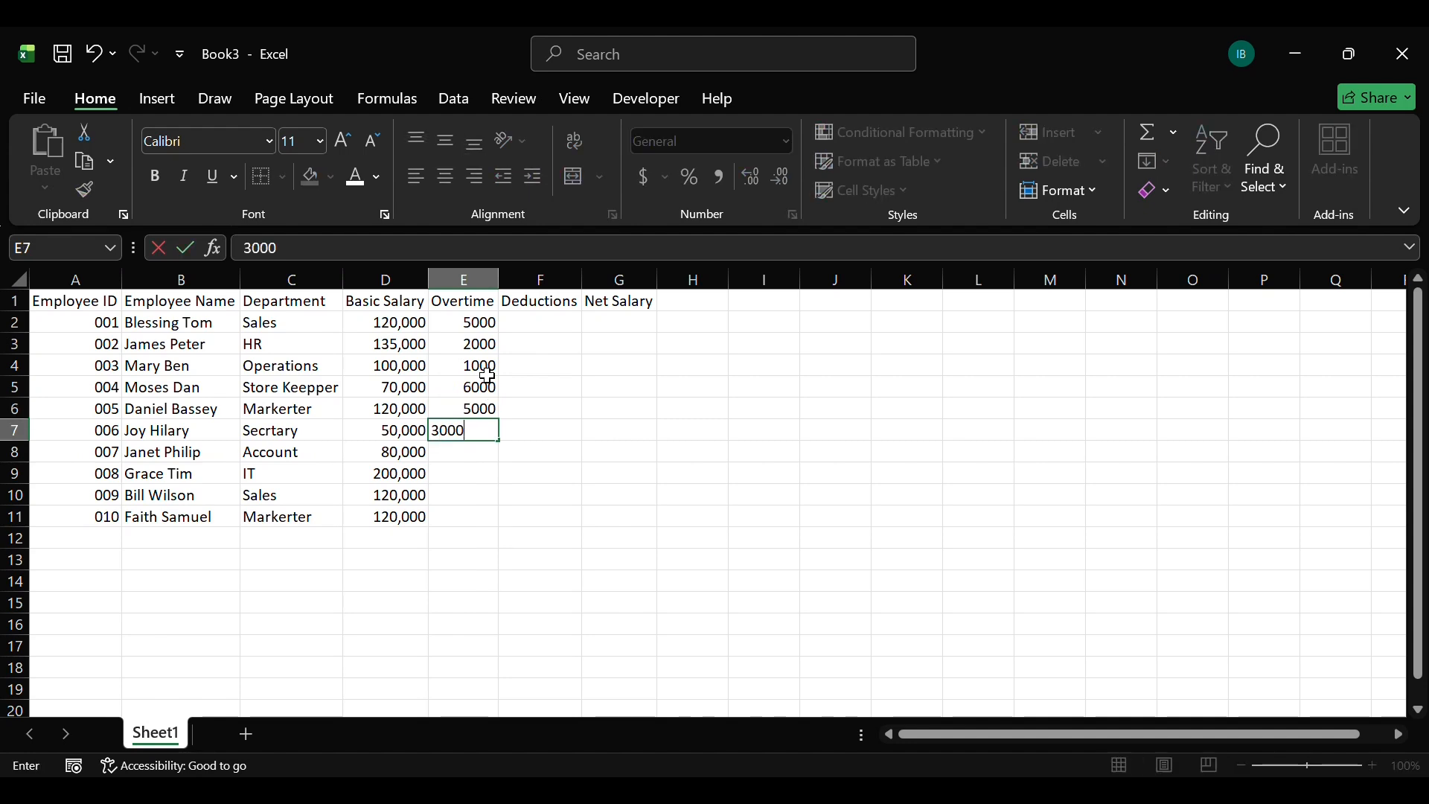
key("Return")
type("15")
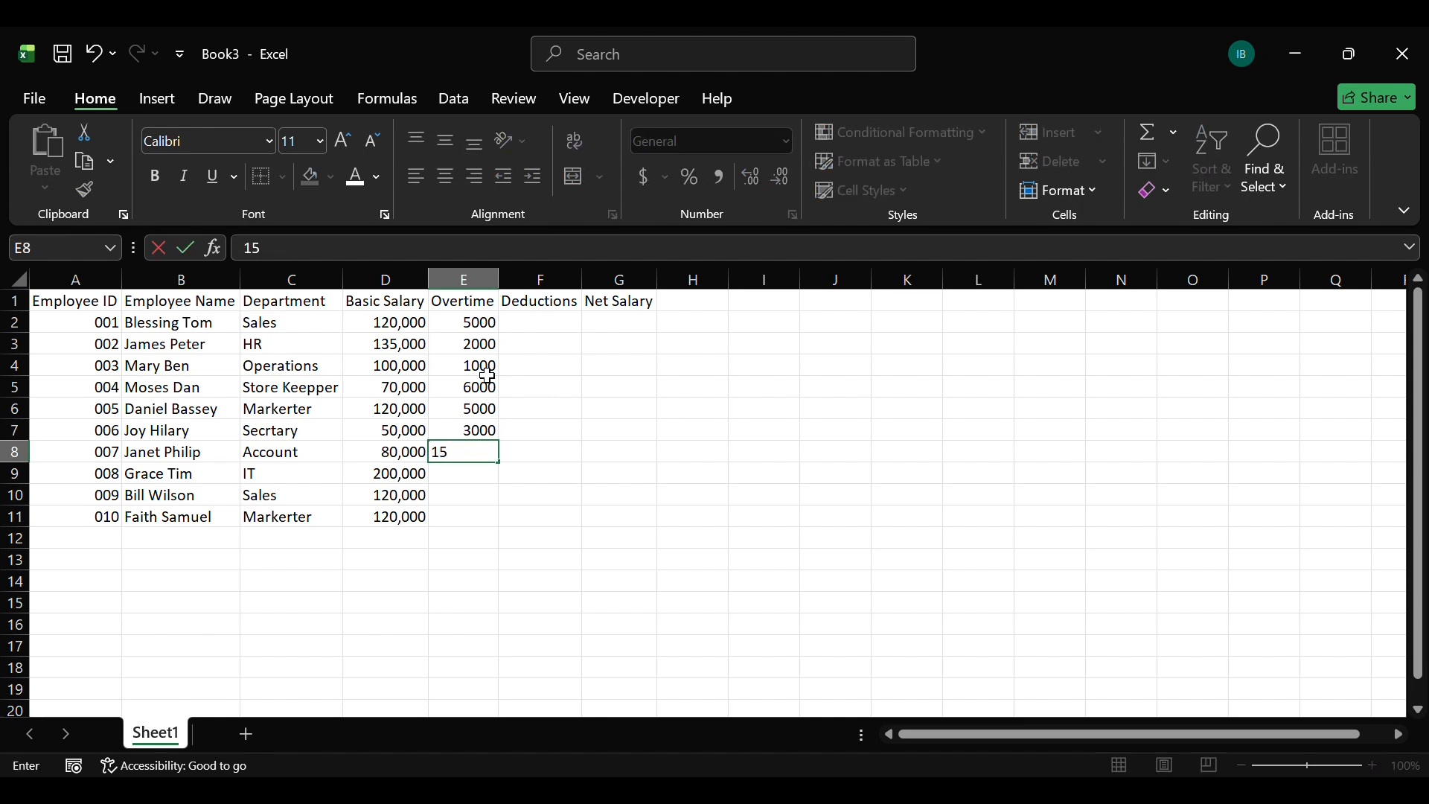
type("00")
key("Return")
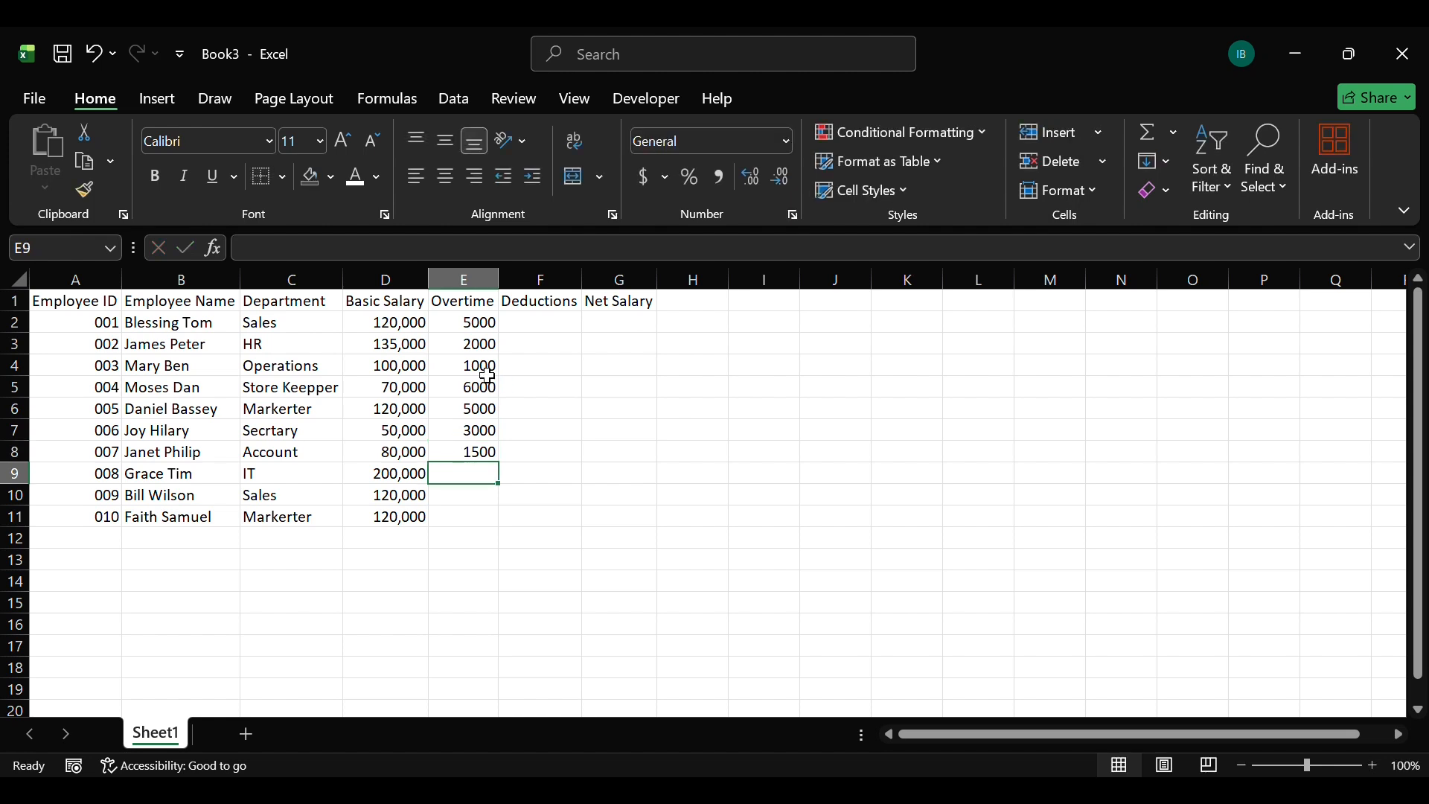
Step: Complete the Overtime column with 1000, 4000 and 3000 in cells E9 to E11
type("10")
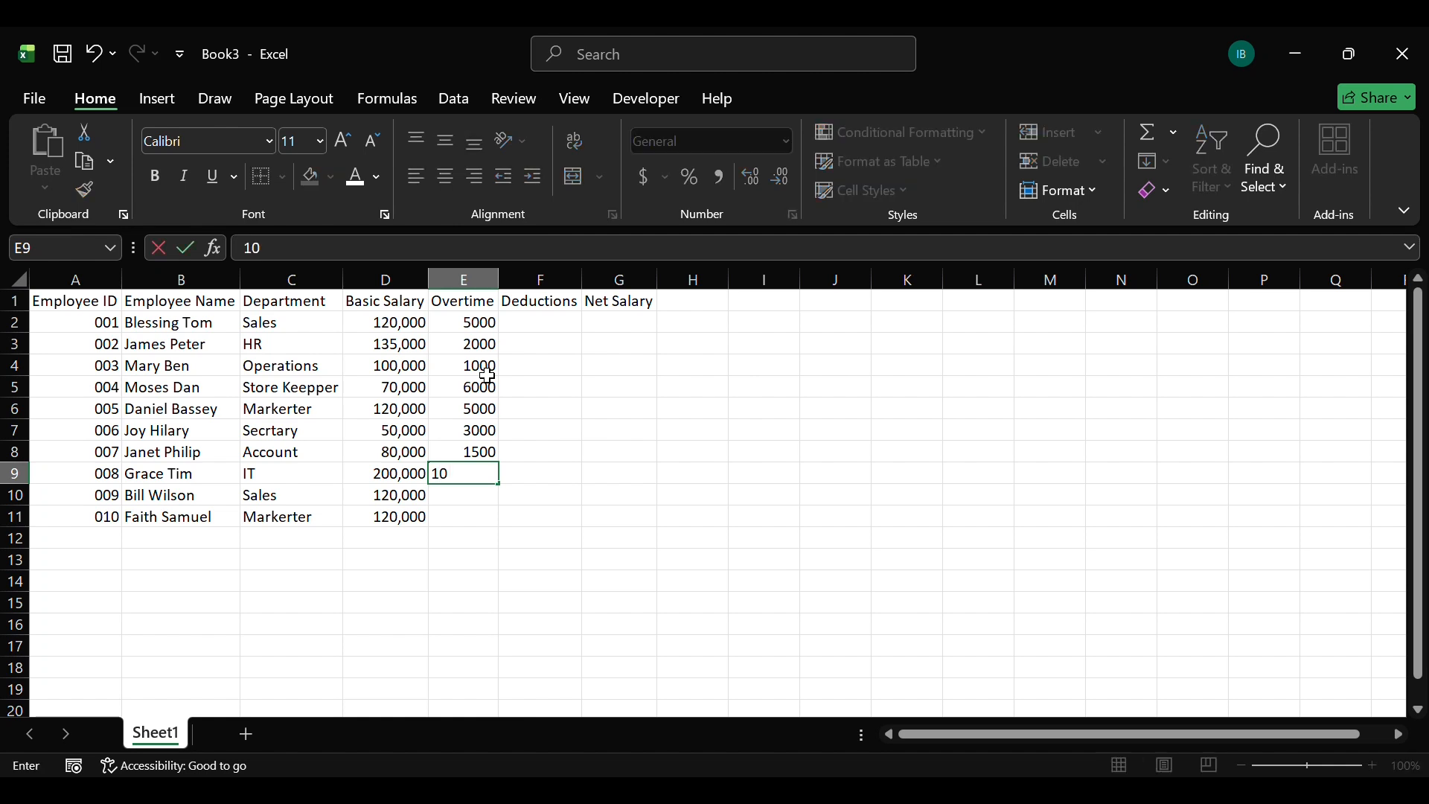
type("00")
key("Return")
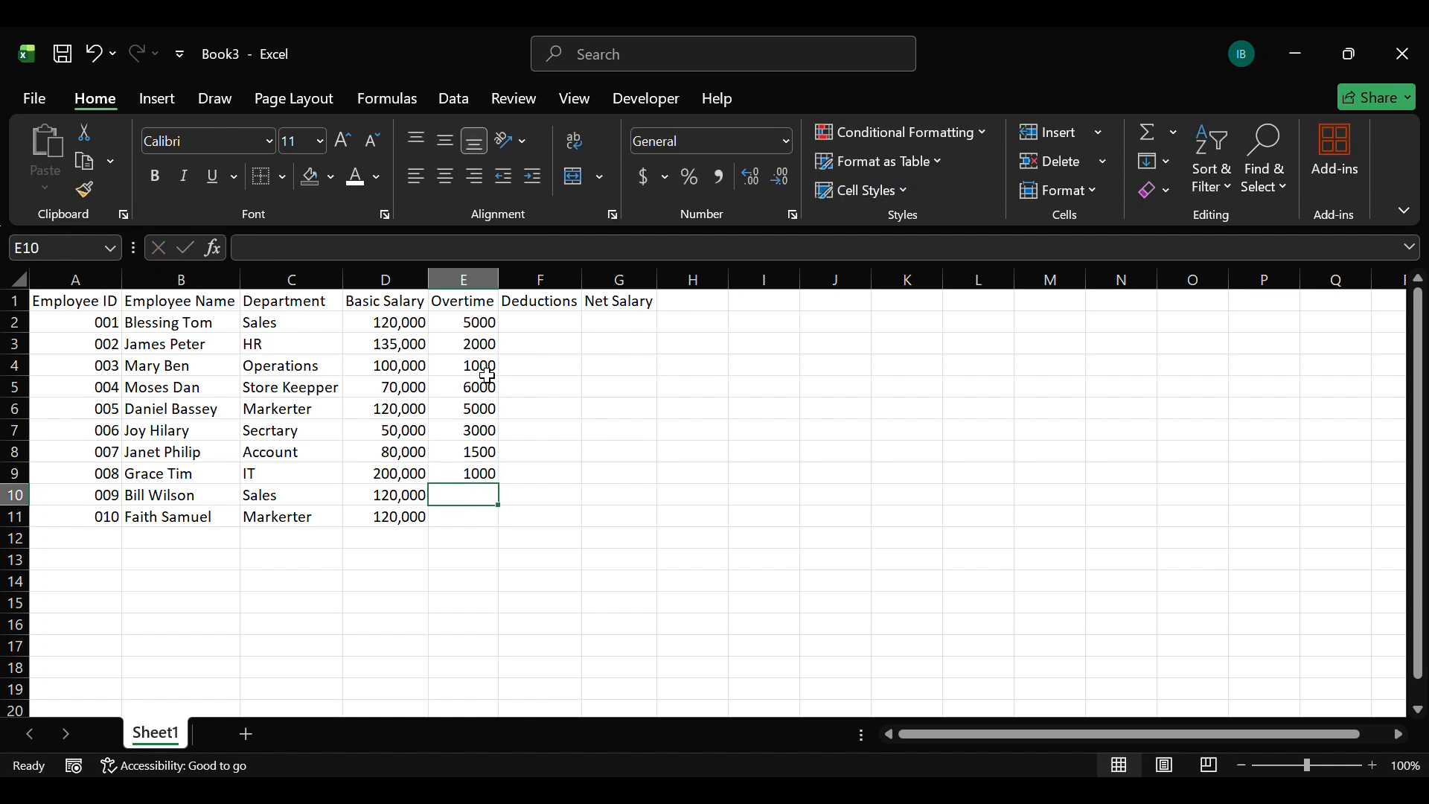
type("4000")
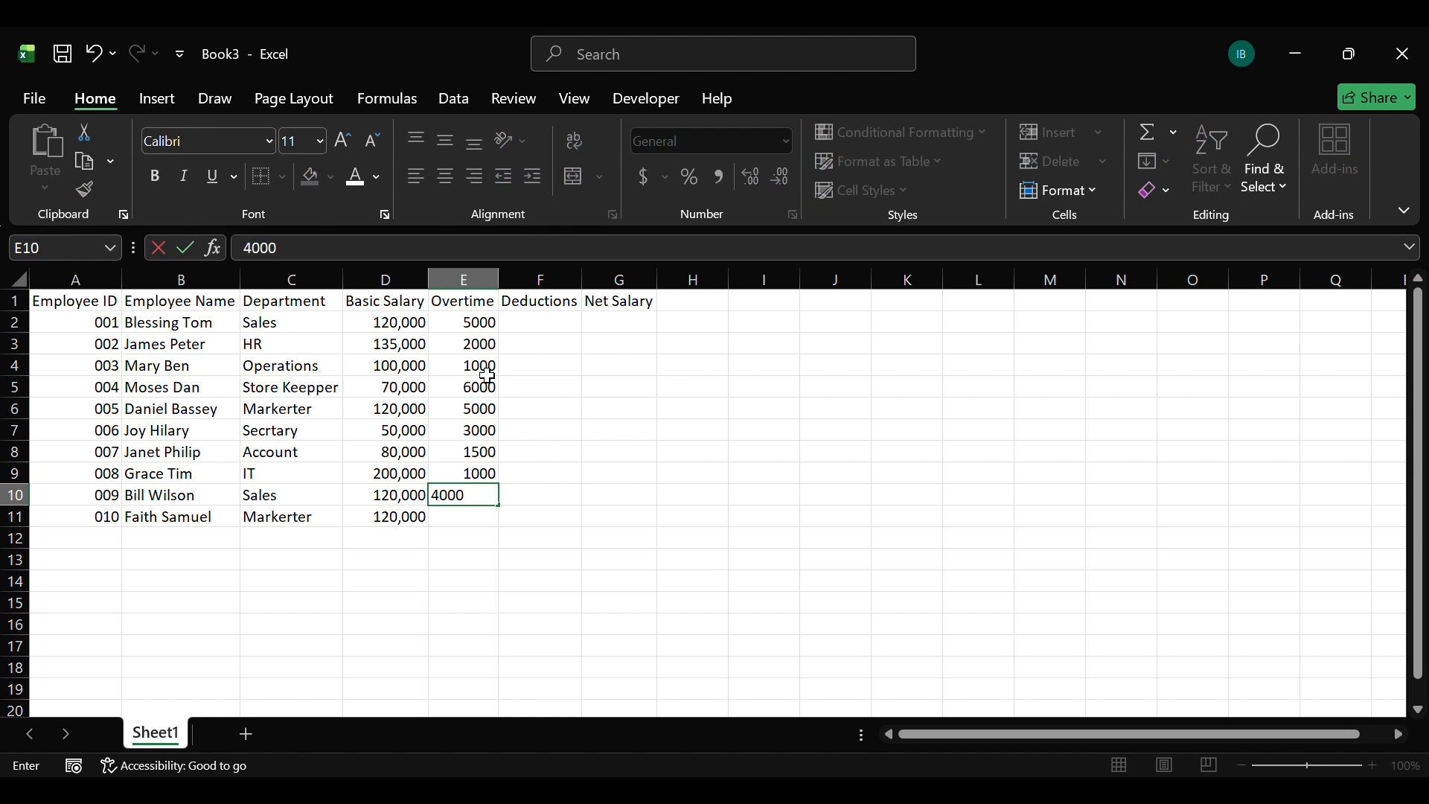
key("Return")
type("3")
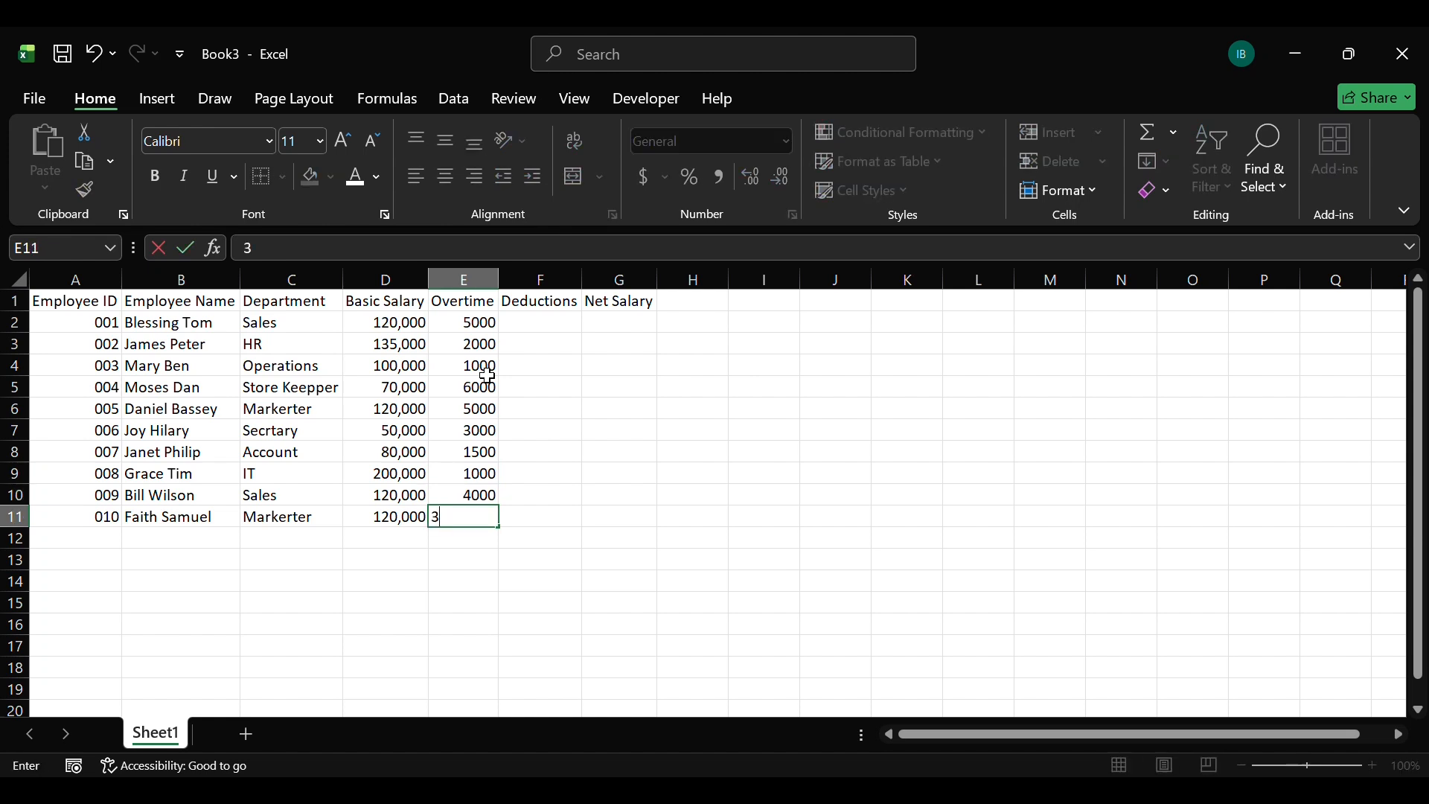
type("000")
key("Return")
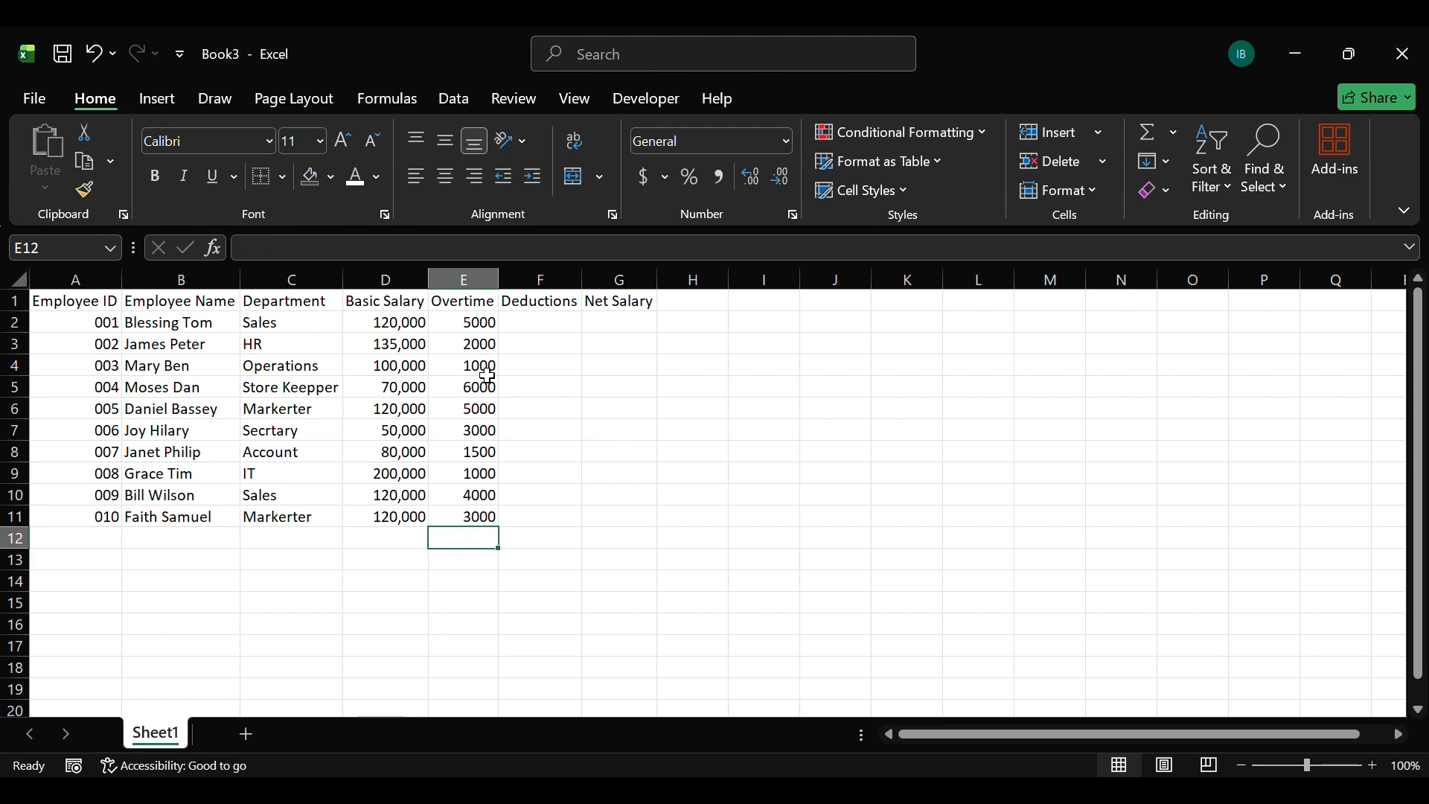
Step: Enter the deductions 1000, 4000 and 2300 for the first three employees in cells F2 to F4
left_click(543, 323)
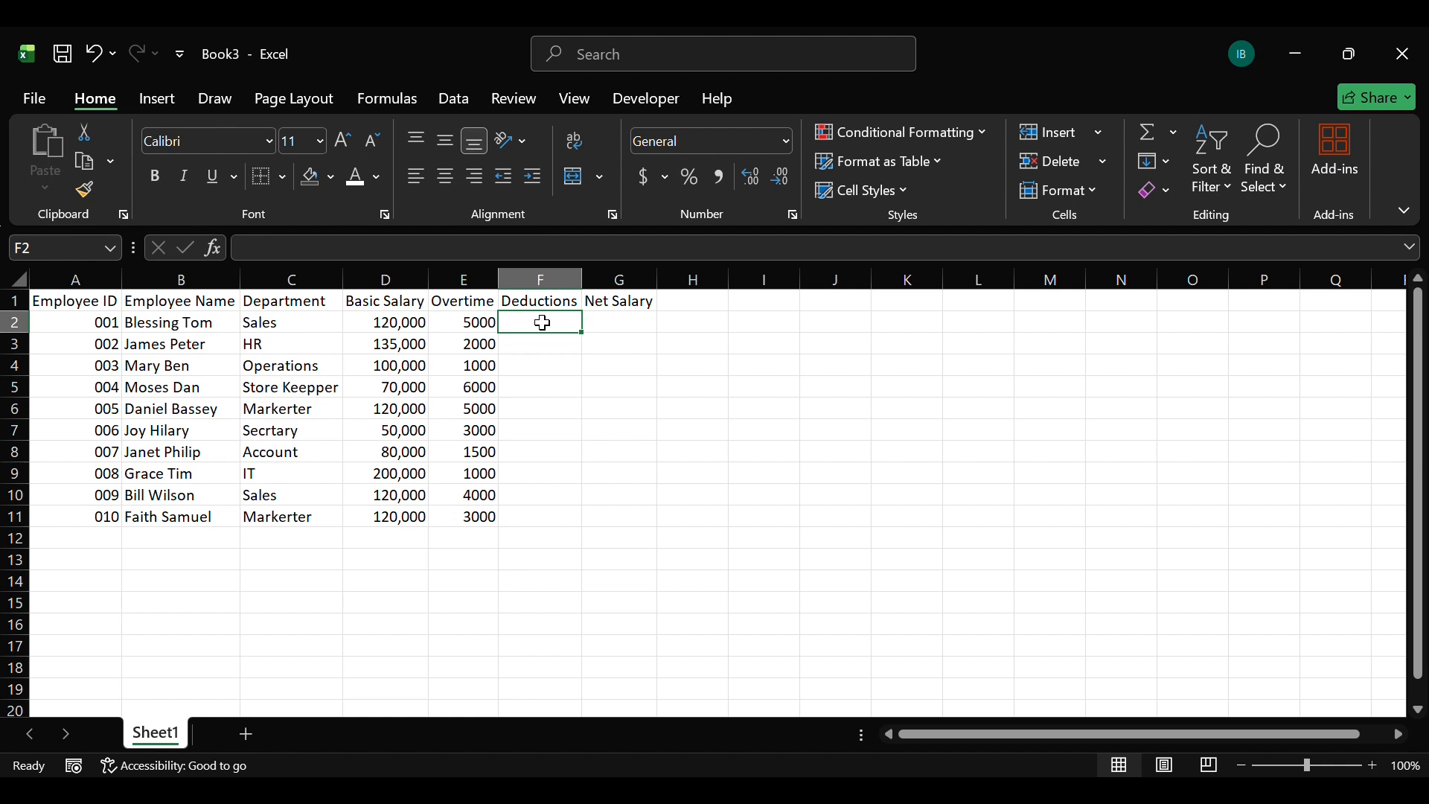
type("100")
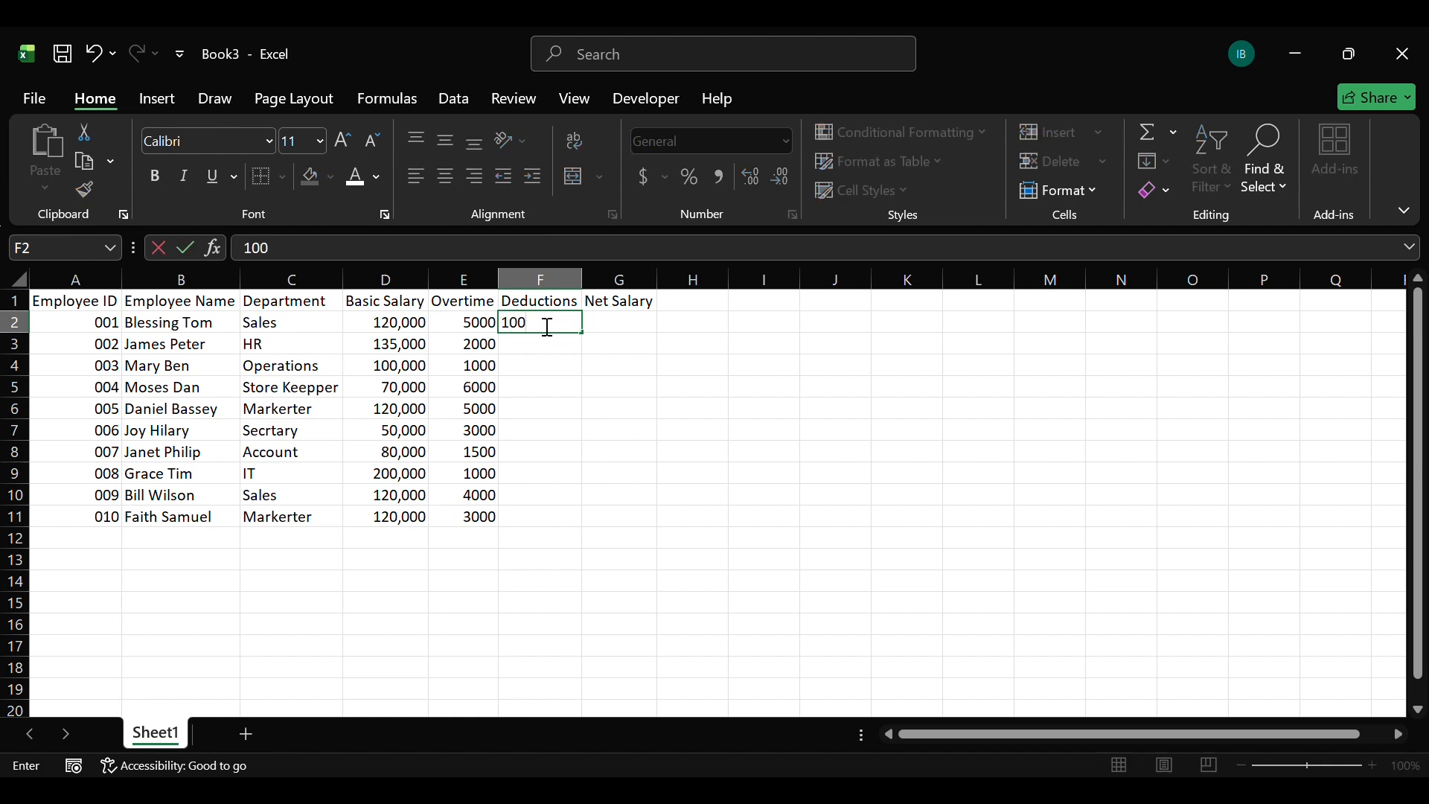
type("0")
key("Return")
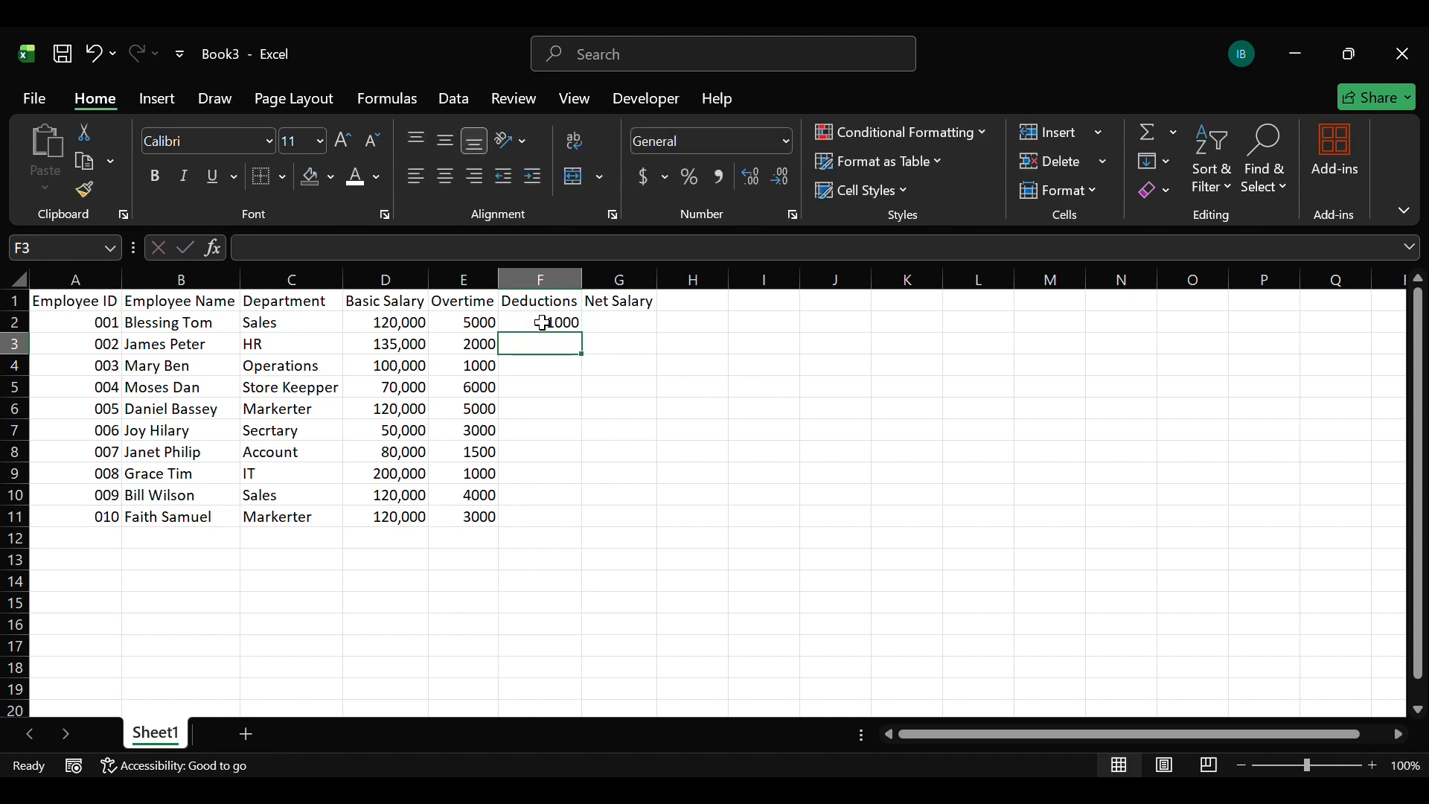
type("4")
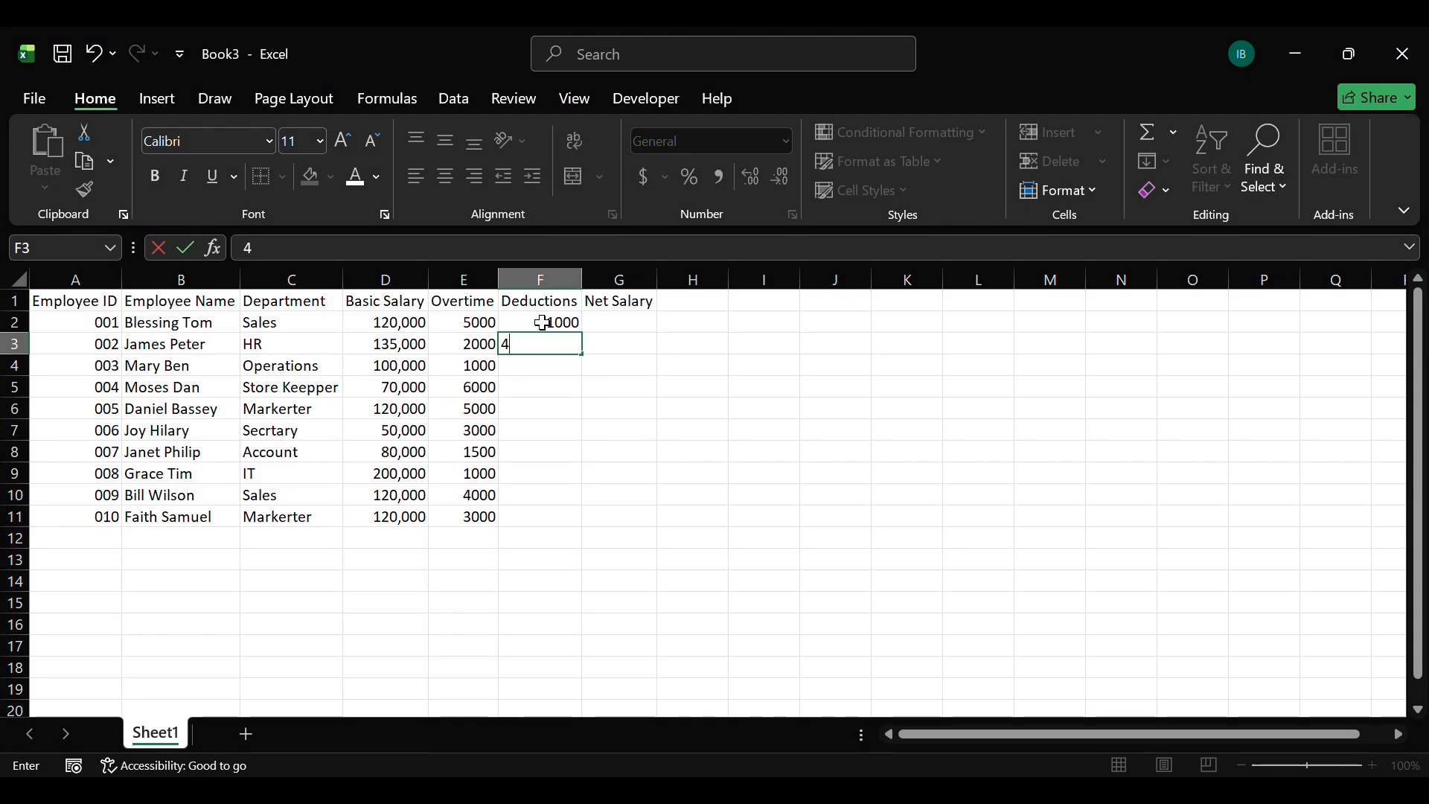
type("000")
key("Return")
type("2300")
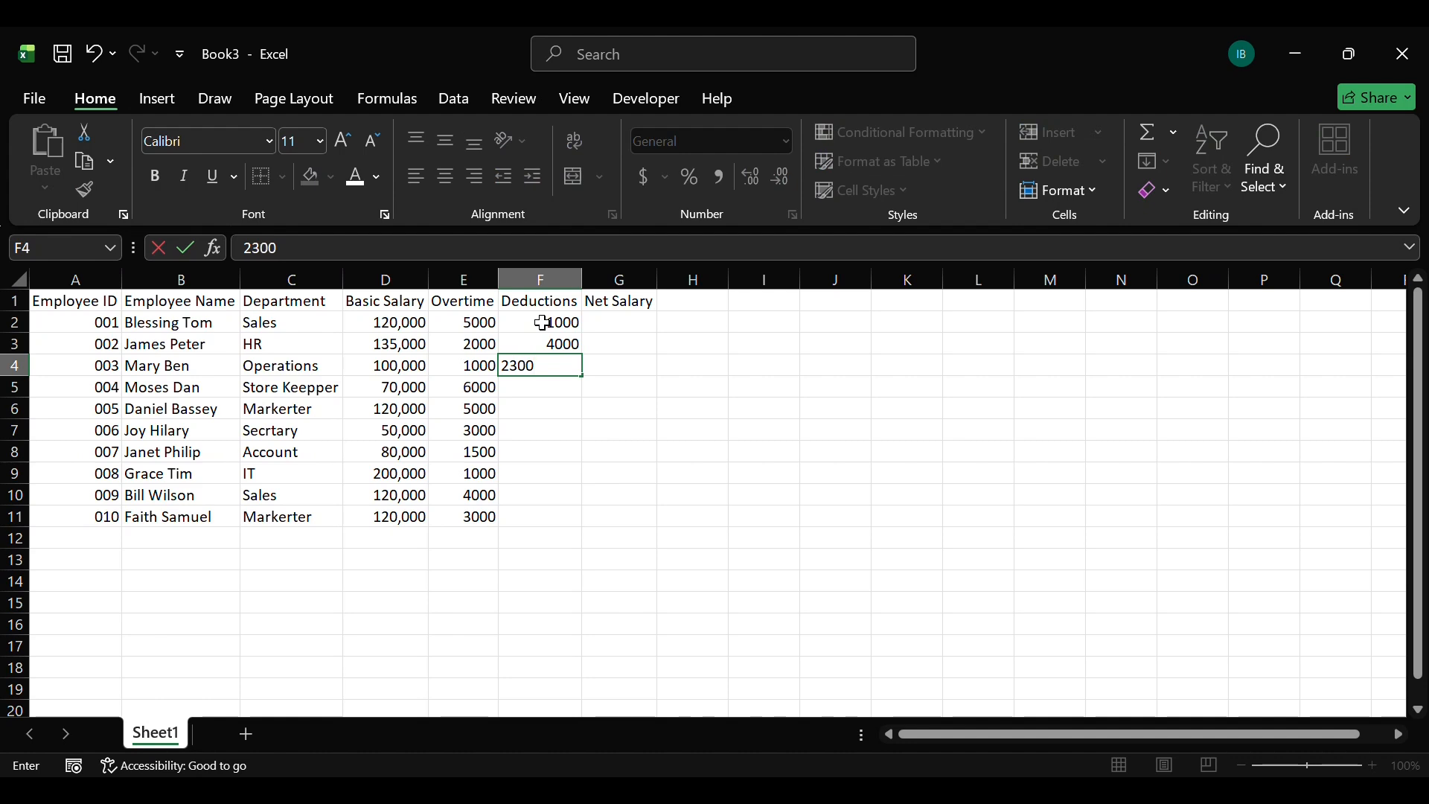
key("Return")
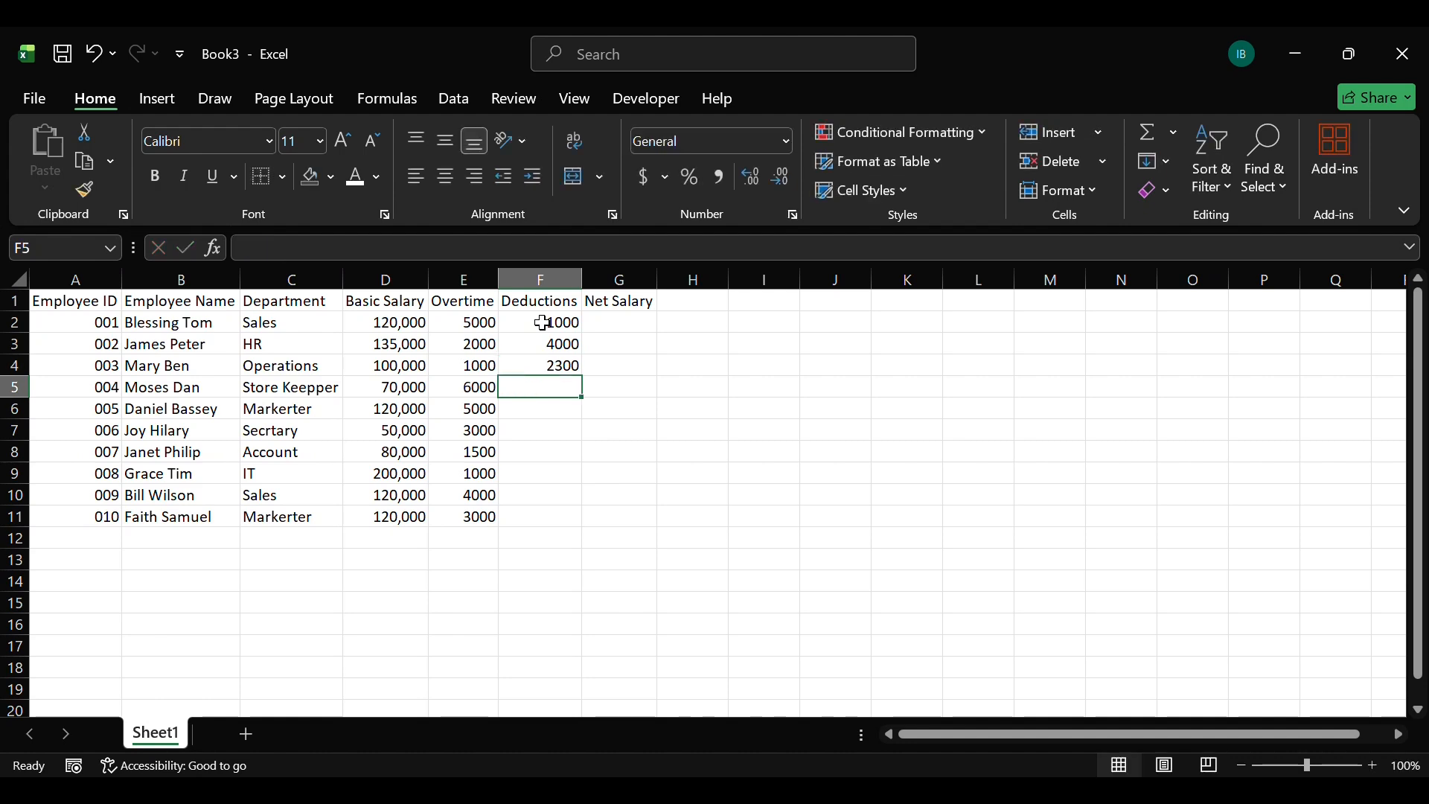
Step: Fill in the deductions 3000, 2000 and 1500 in cells F5 to F7
type("300")
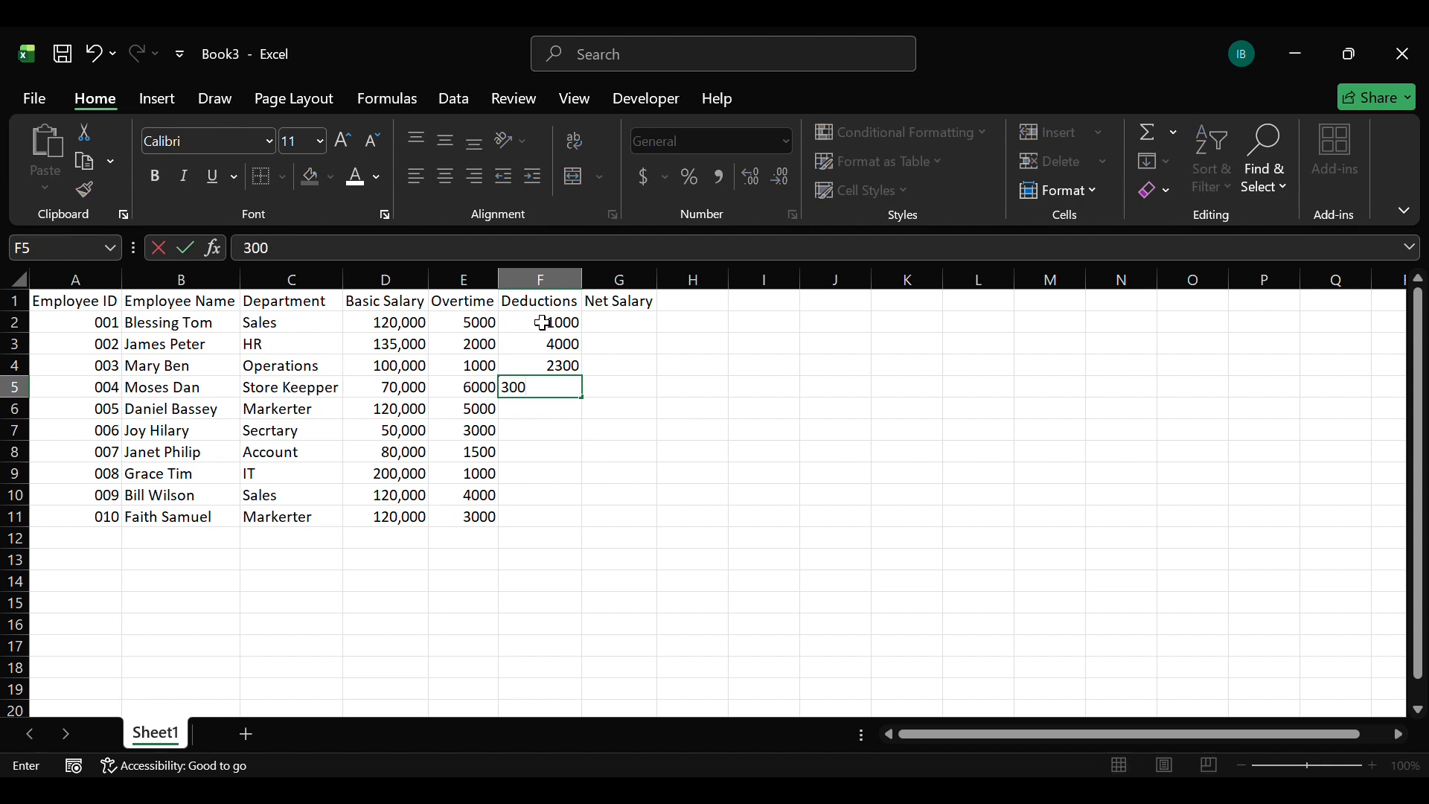
type("0")
key("Return")
type("2000")
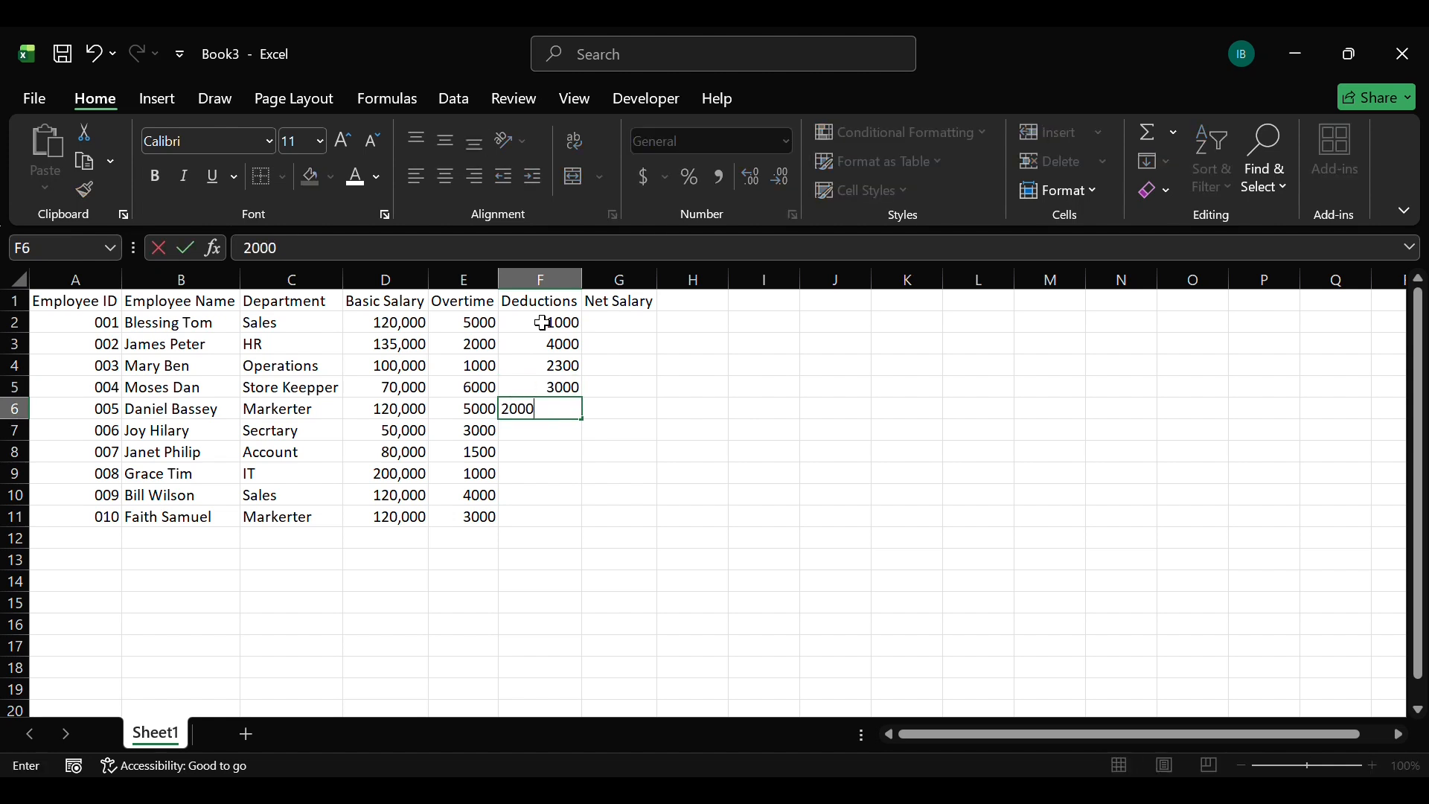
key("Return")
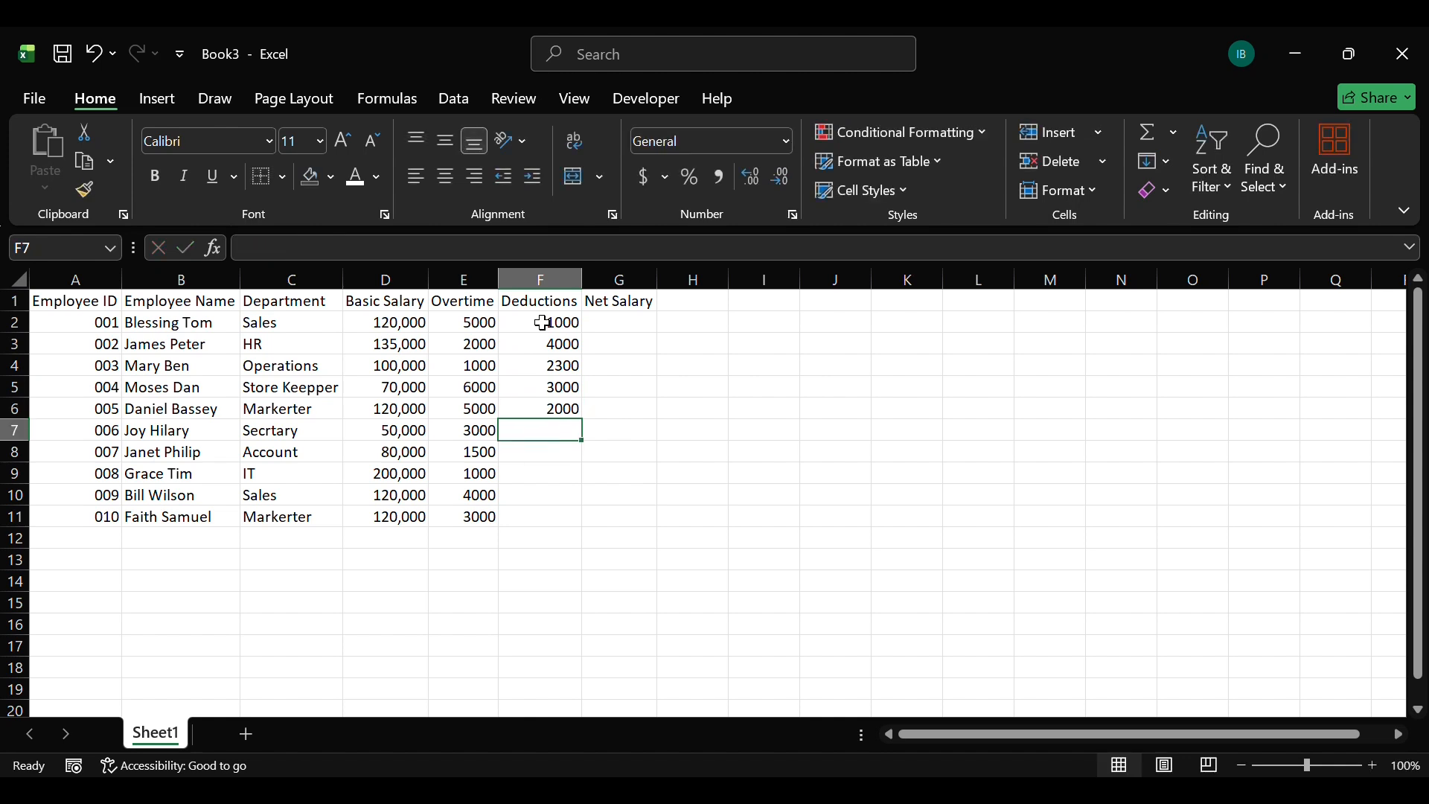
type("1500")
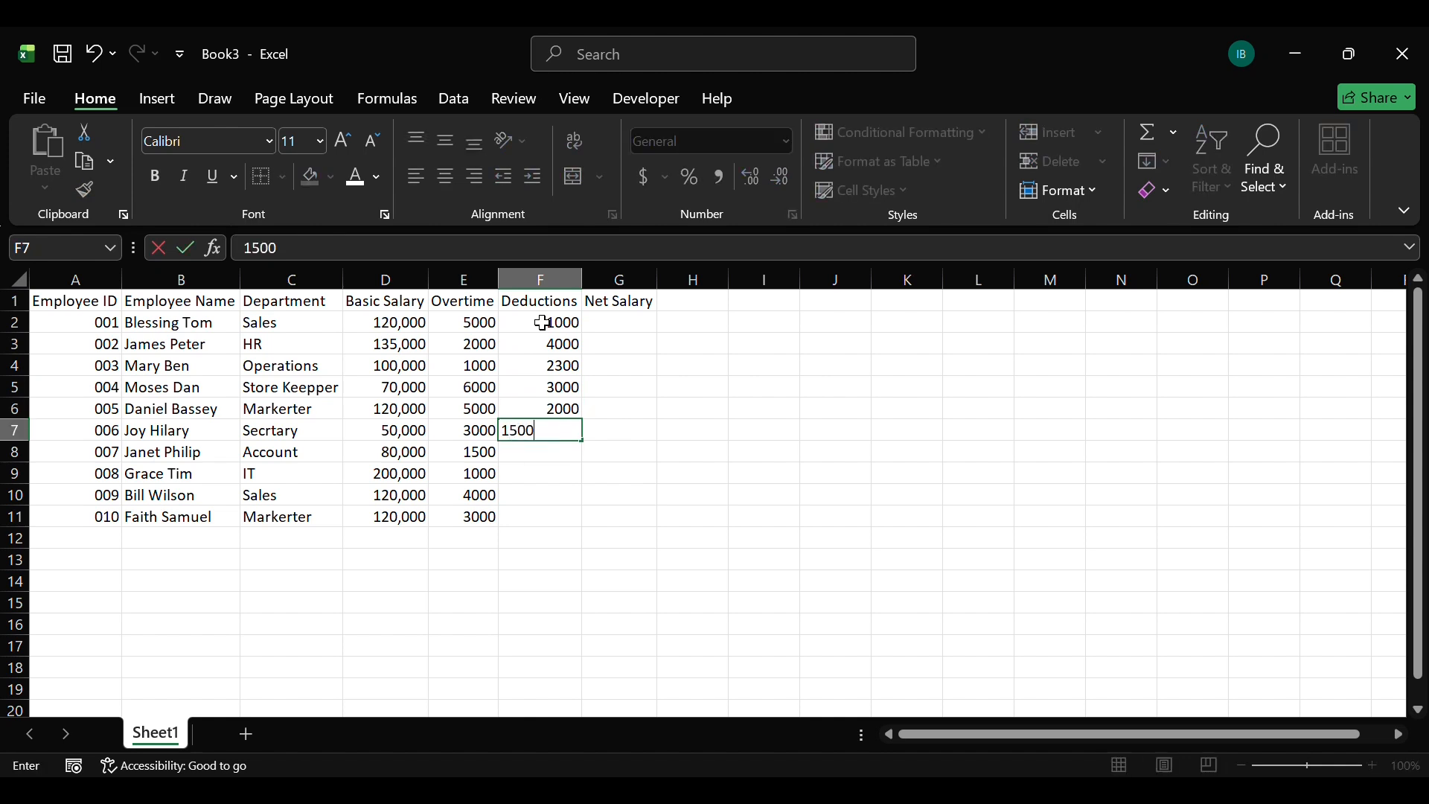
key("Return")
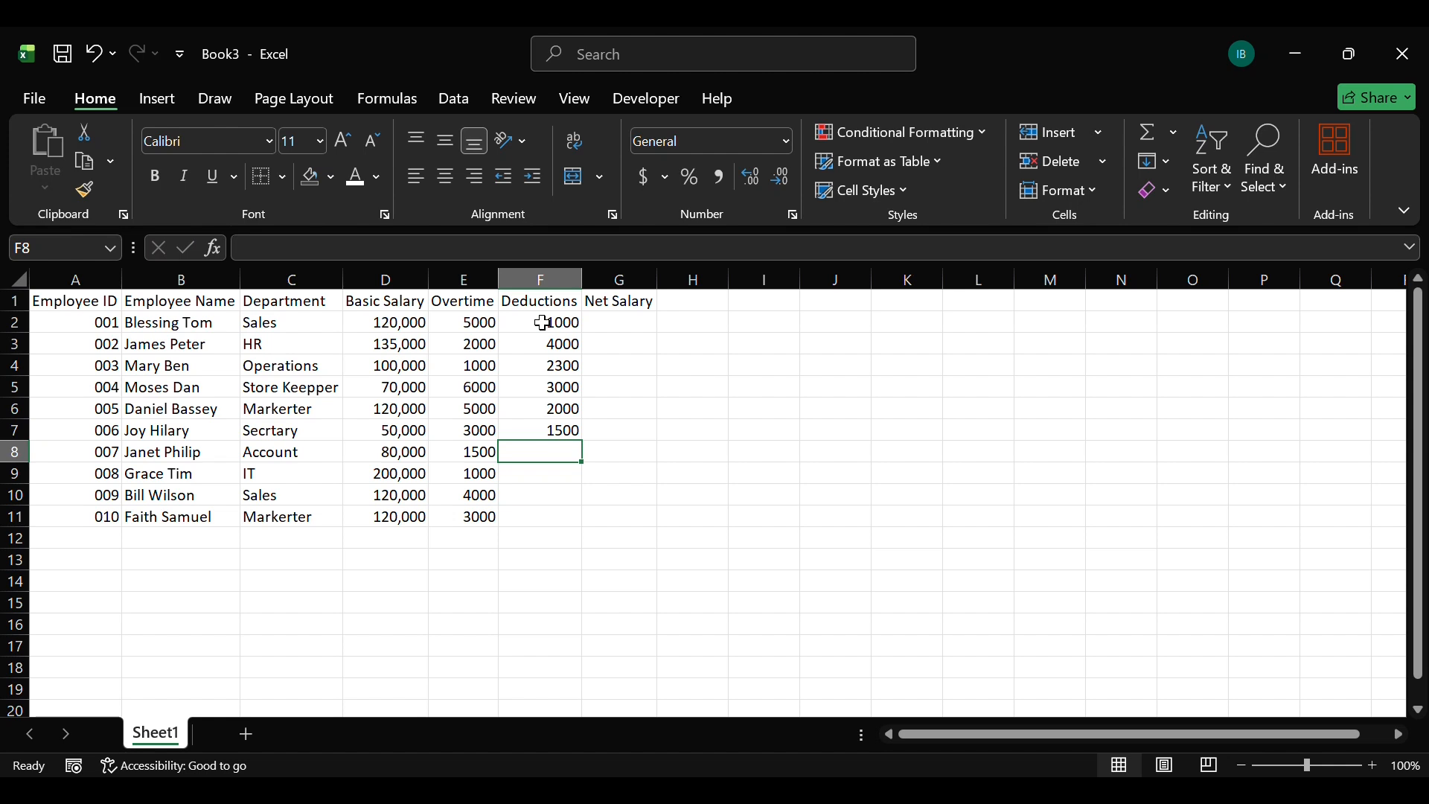
Step: Complete the Deductions column with 650, 3000, 2000 and 1700 in cells F8 to F11
type("6")
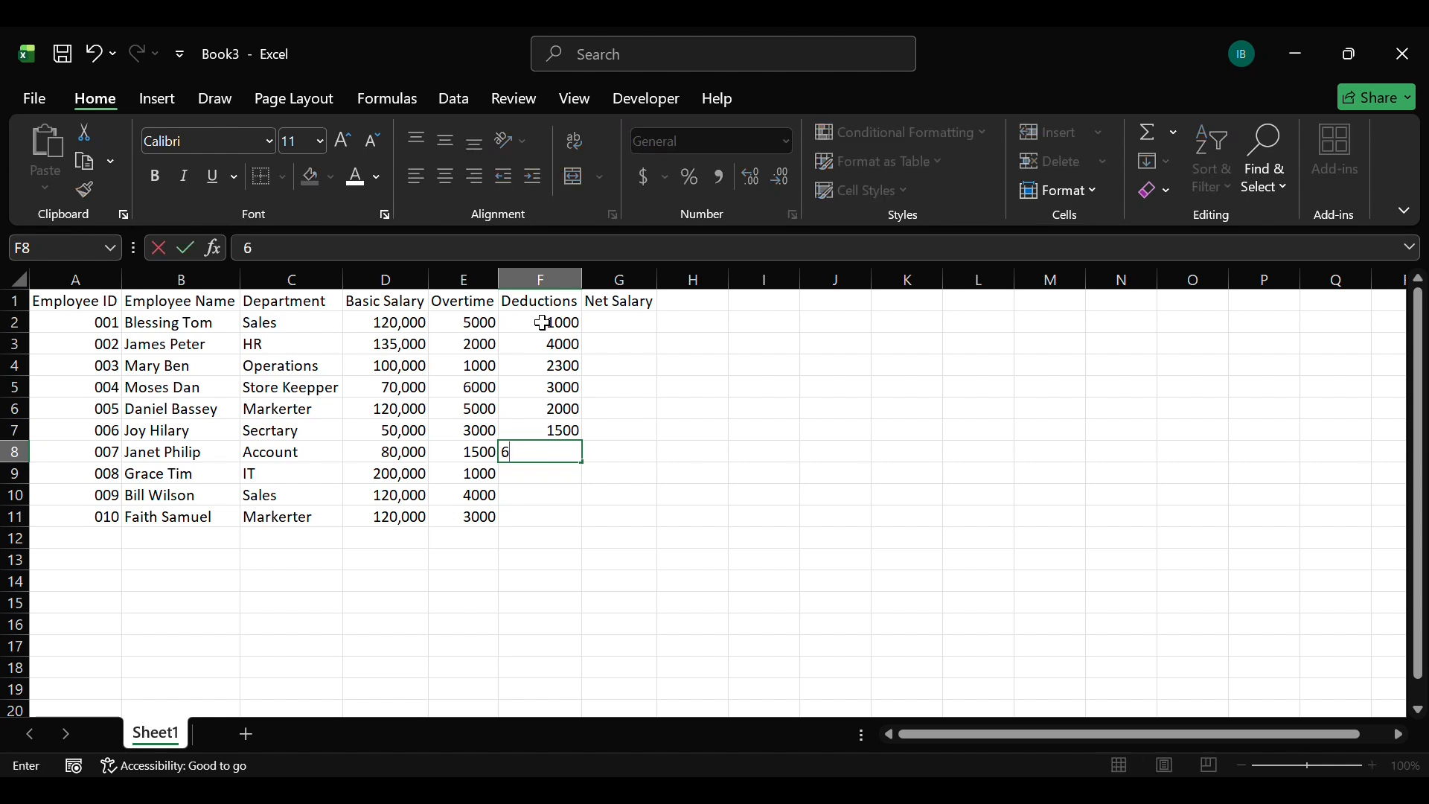
type("50")
key("Return")
type("3000")
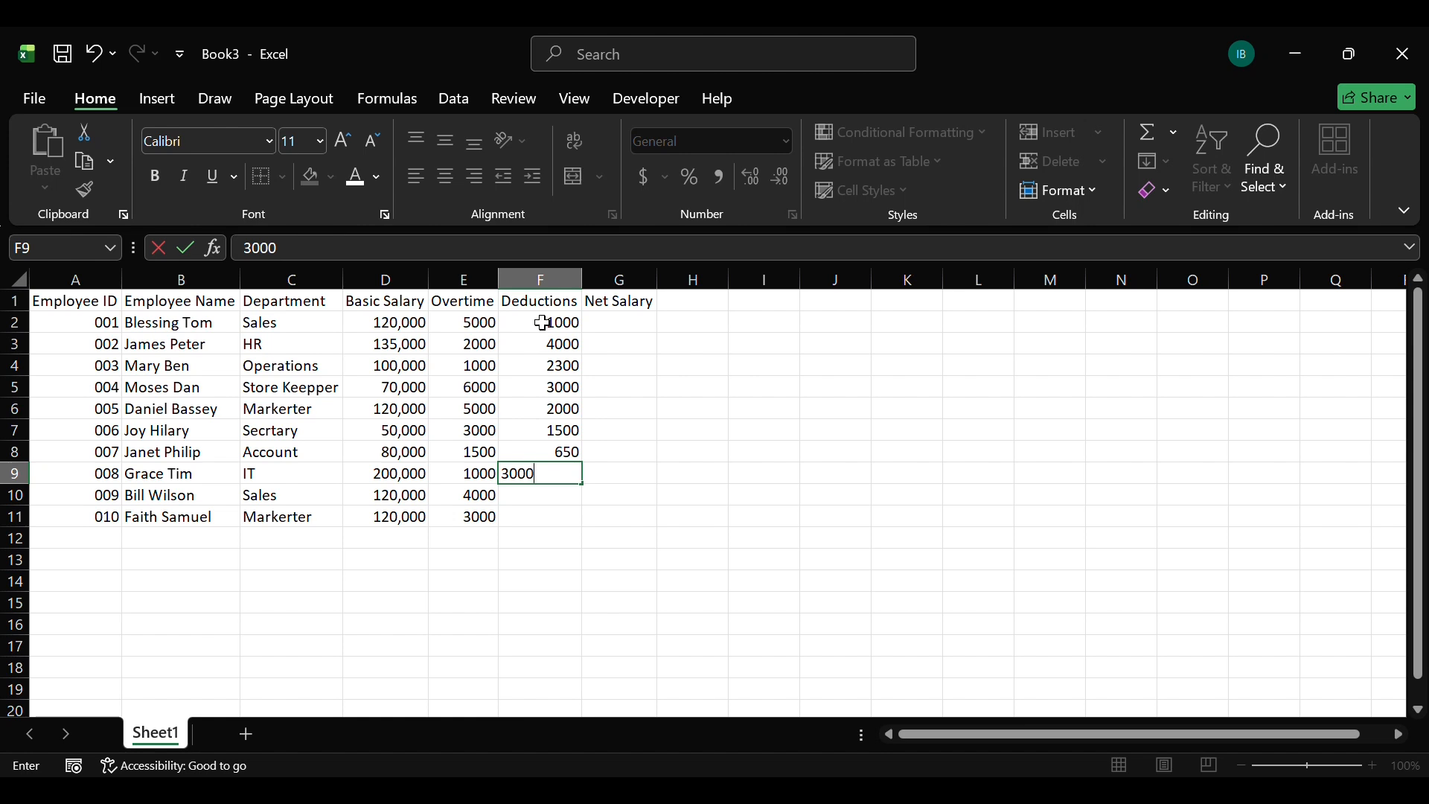
key("Return")
type("20")
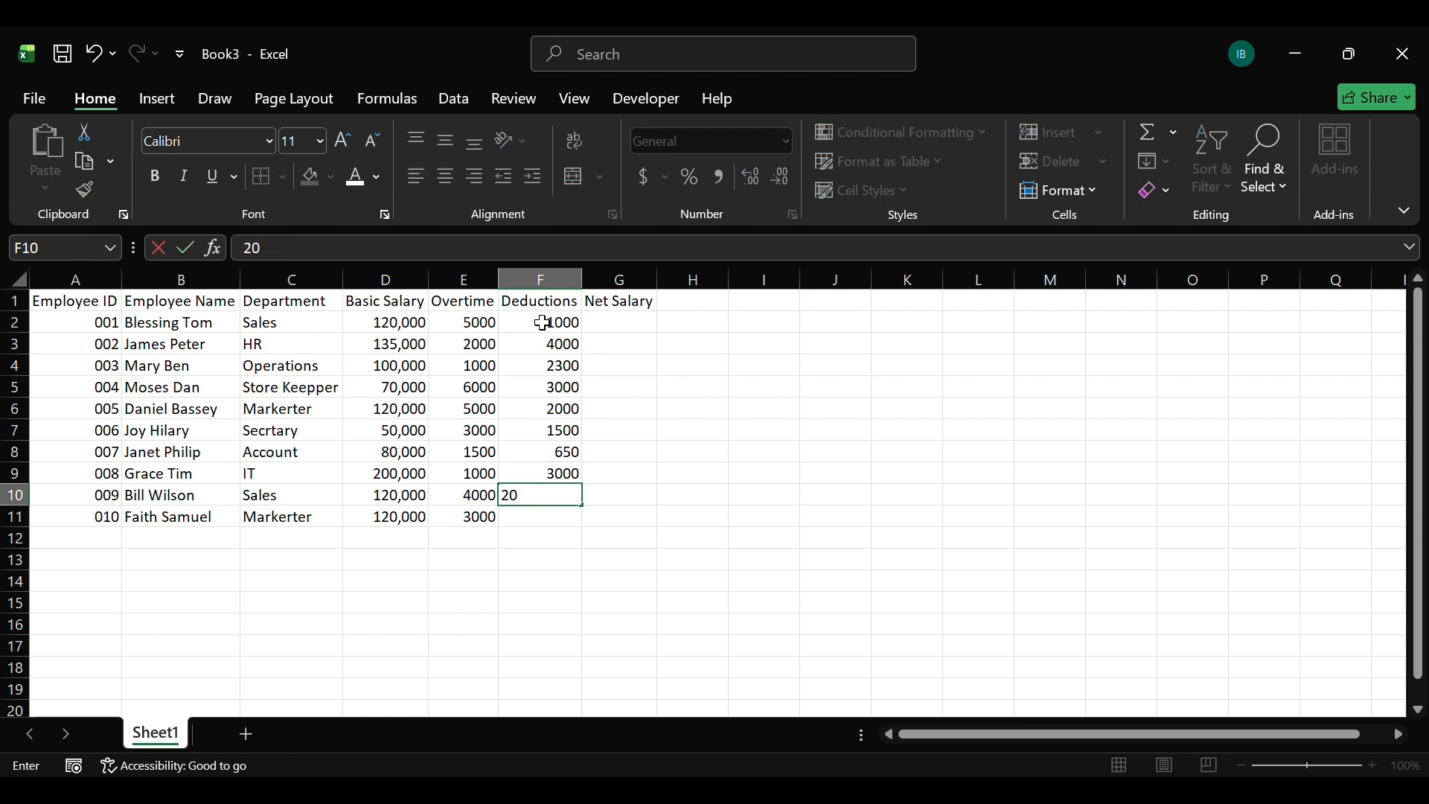
type("00")
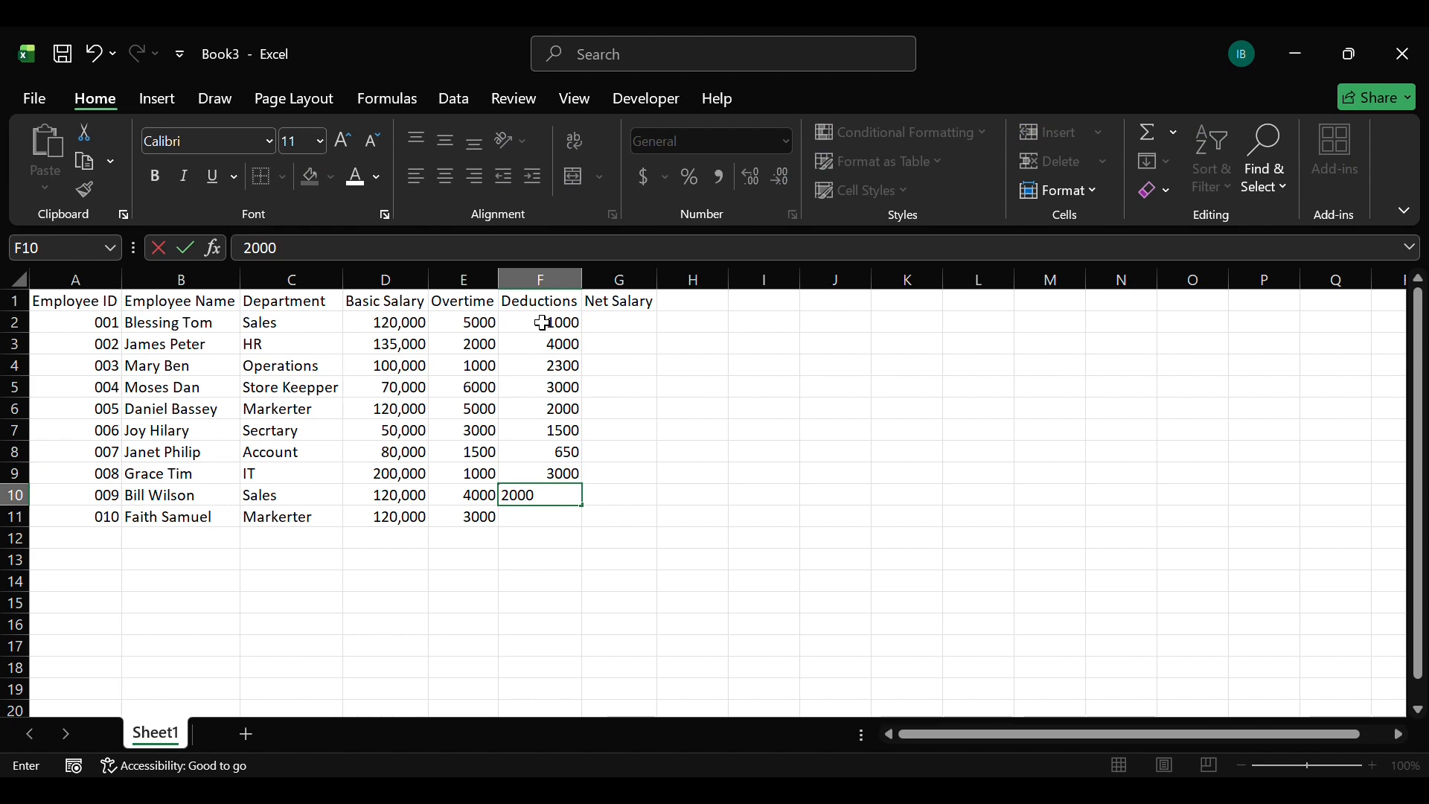
key("Return")
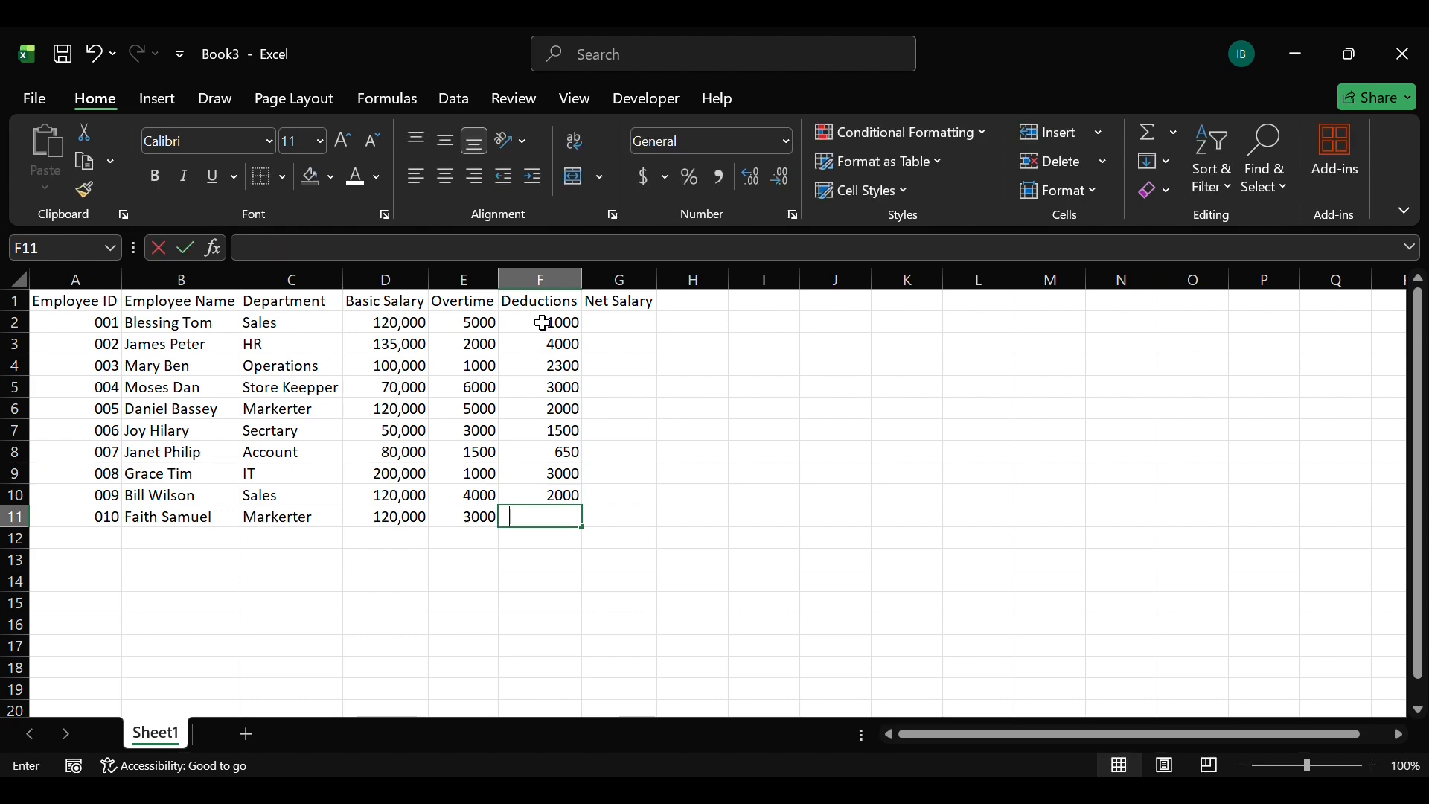
type("1700")
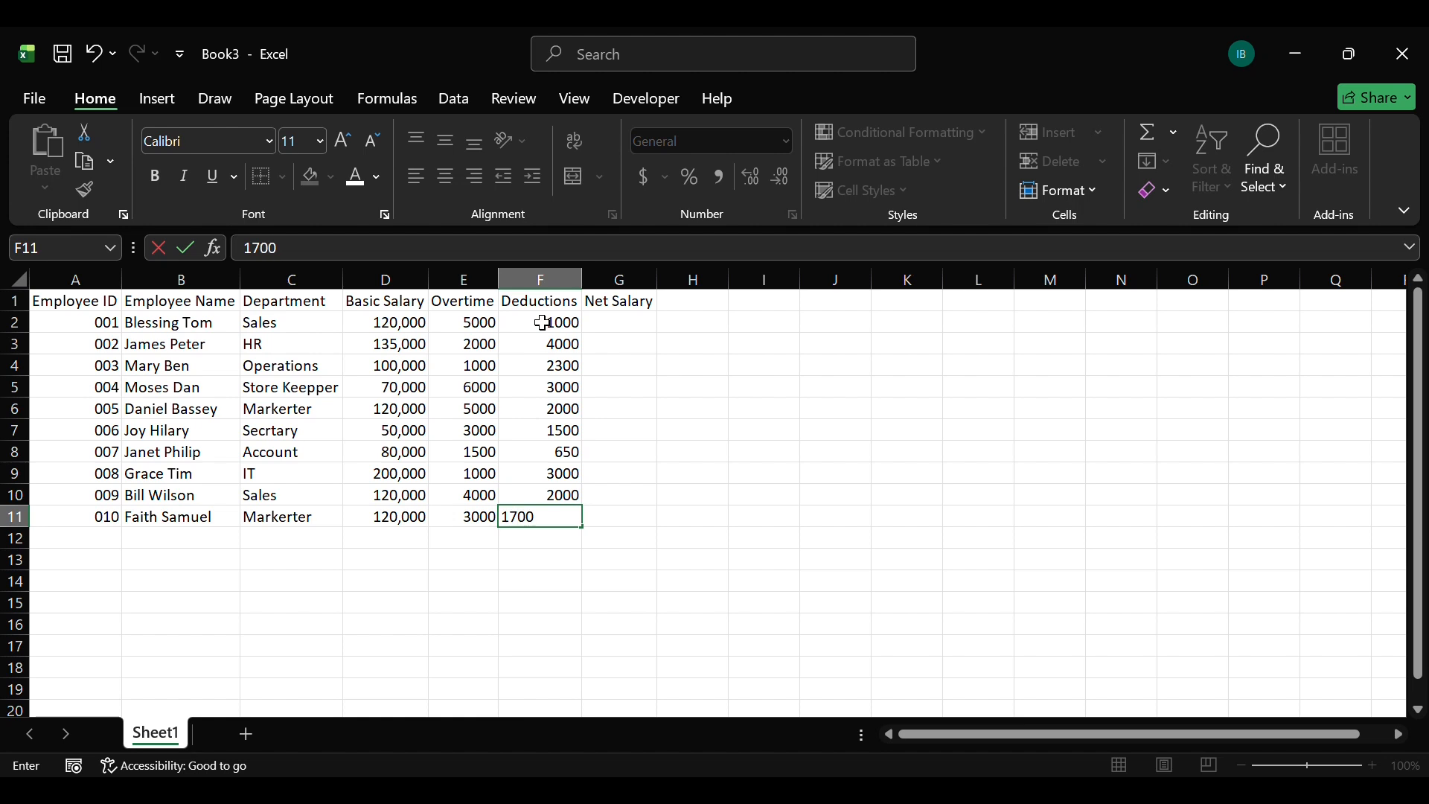
key("Return")
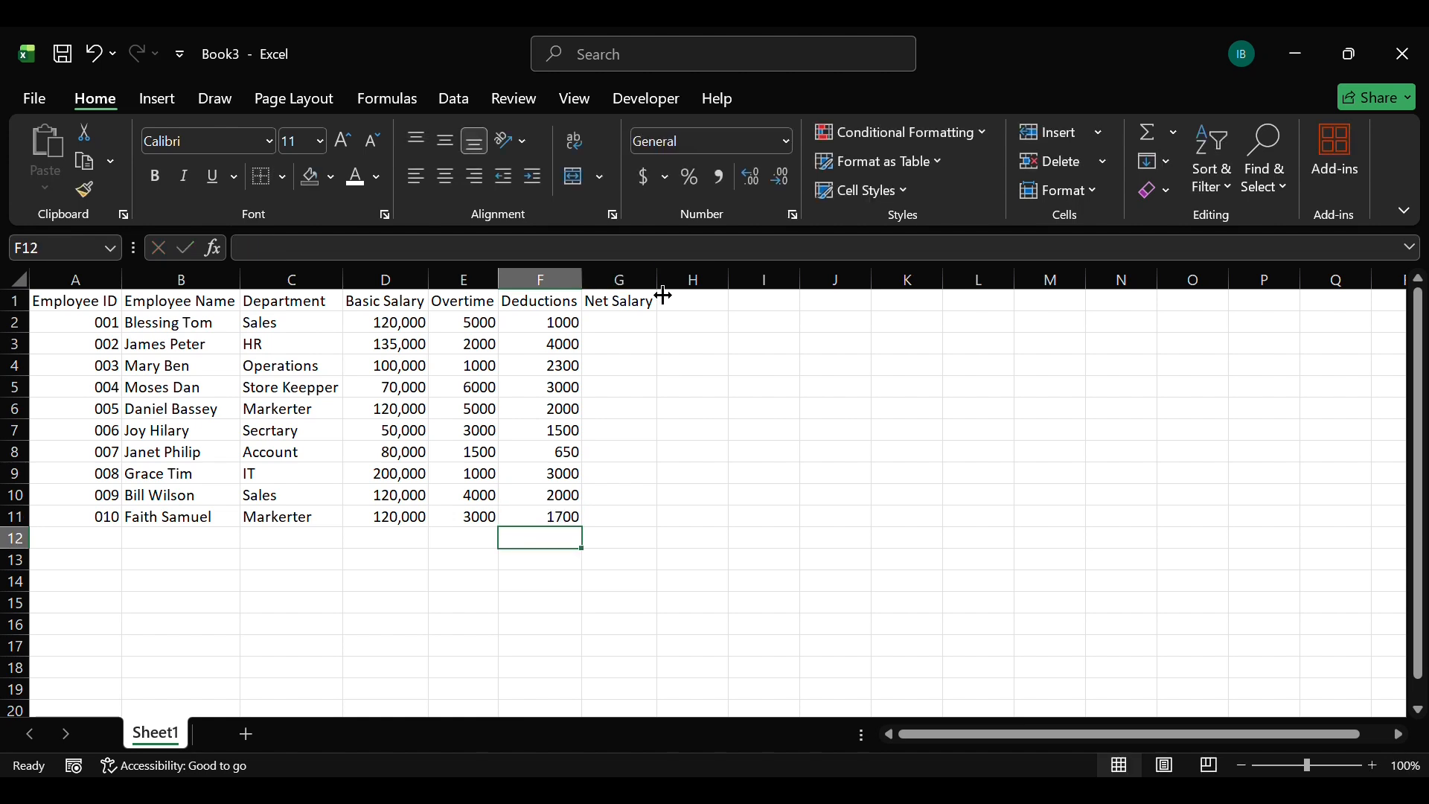
Step: Calculate the first employee's net salary in cell G2 with the formula =D2+E2-F2
left_click(625, 329)
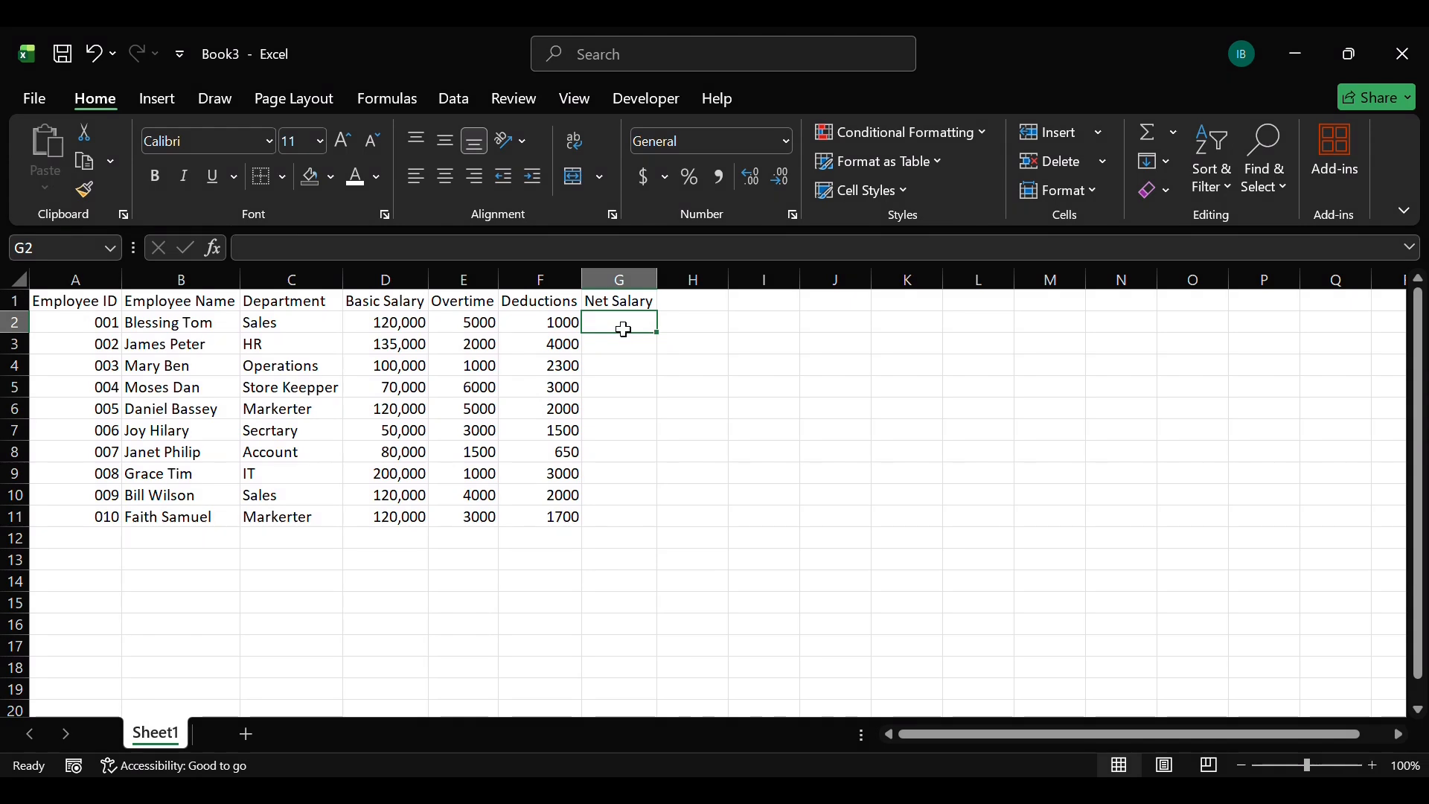
type("=")
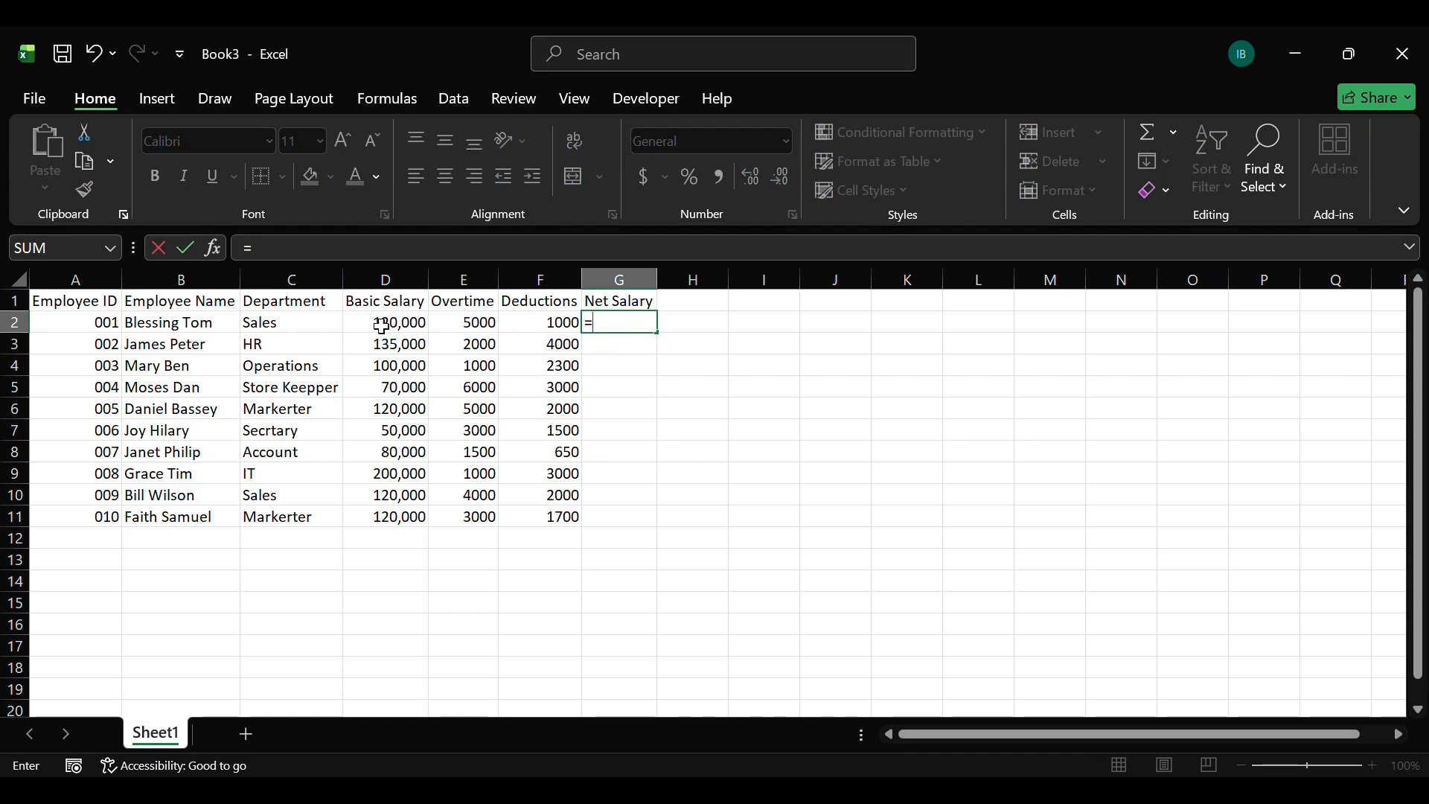
left_click(409, 333)
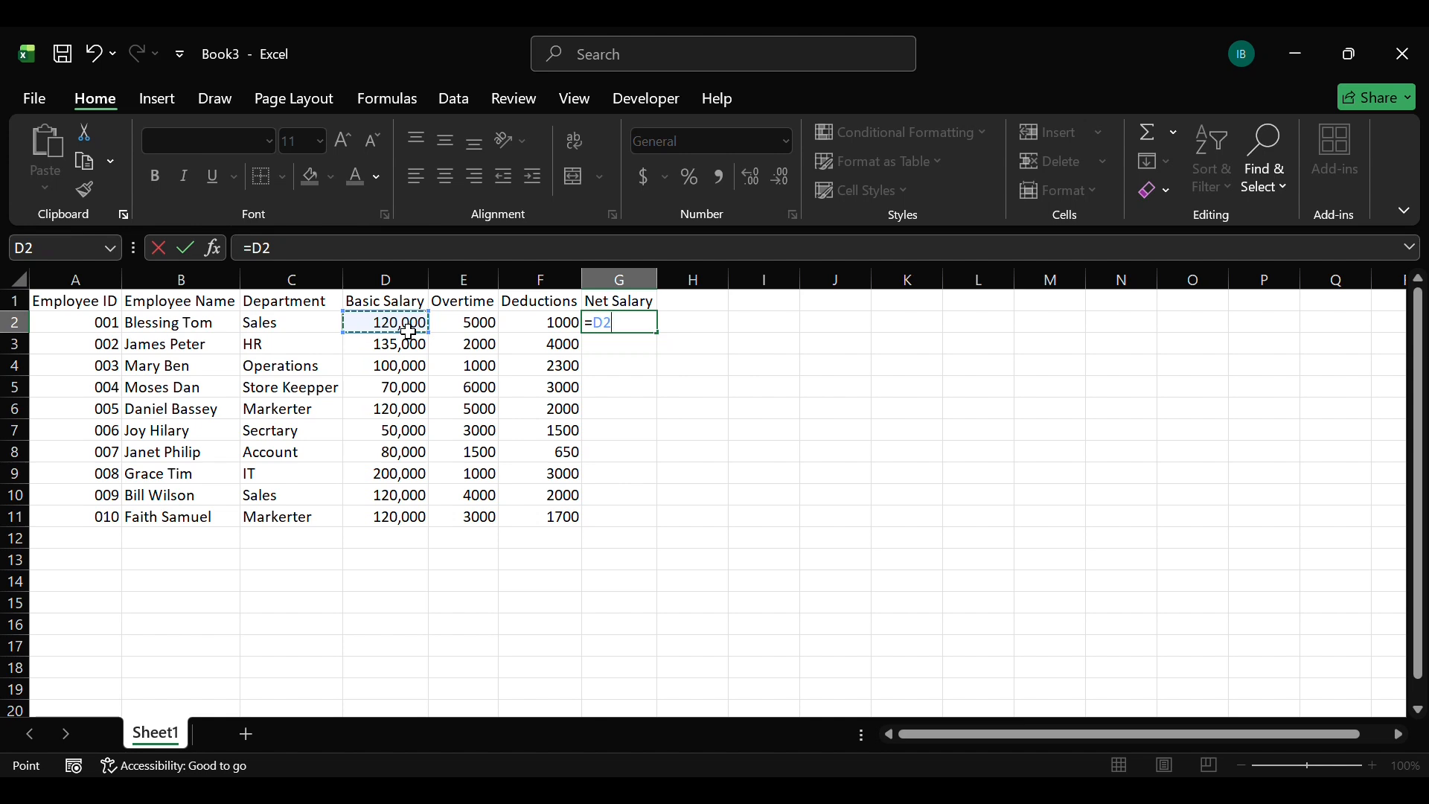
type("+")
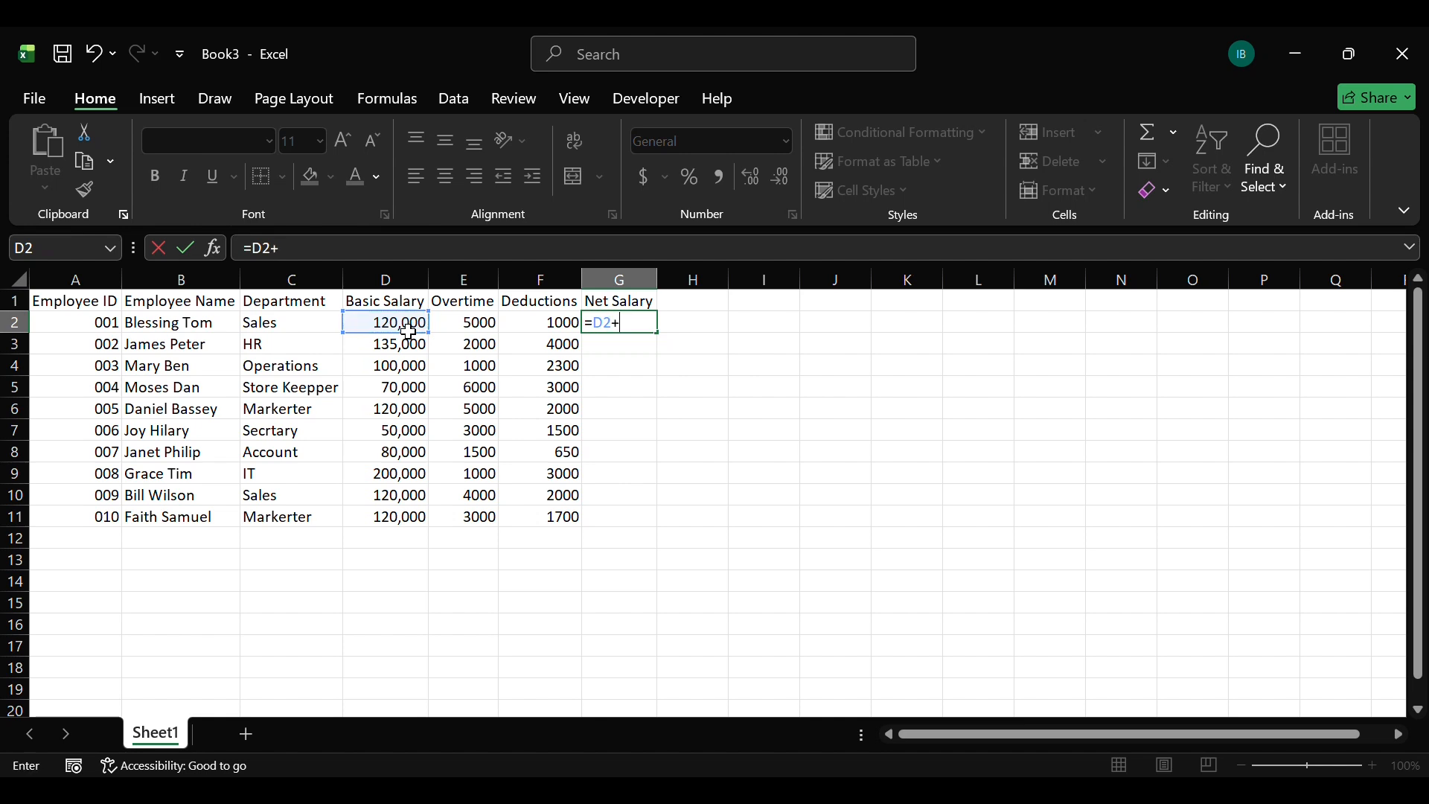
left_click(480, 328)
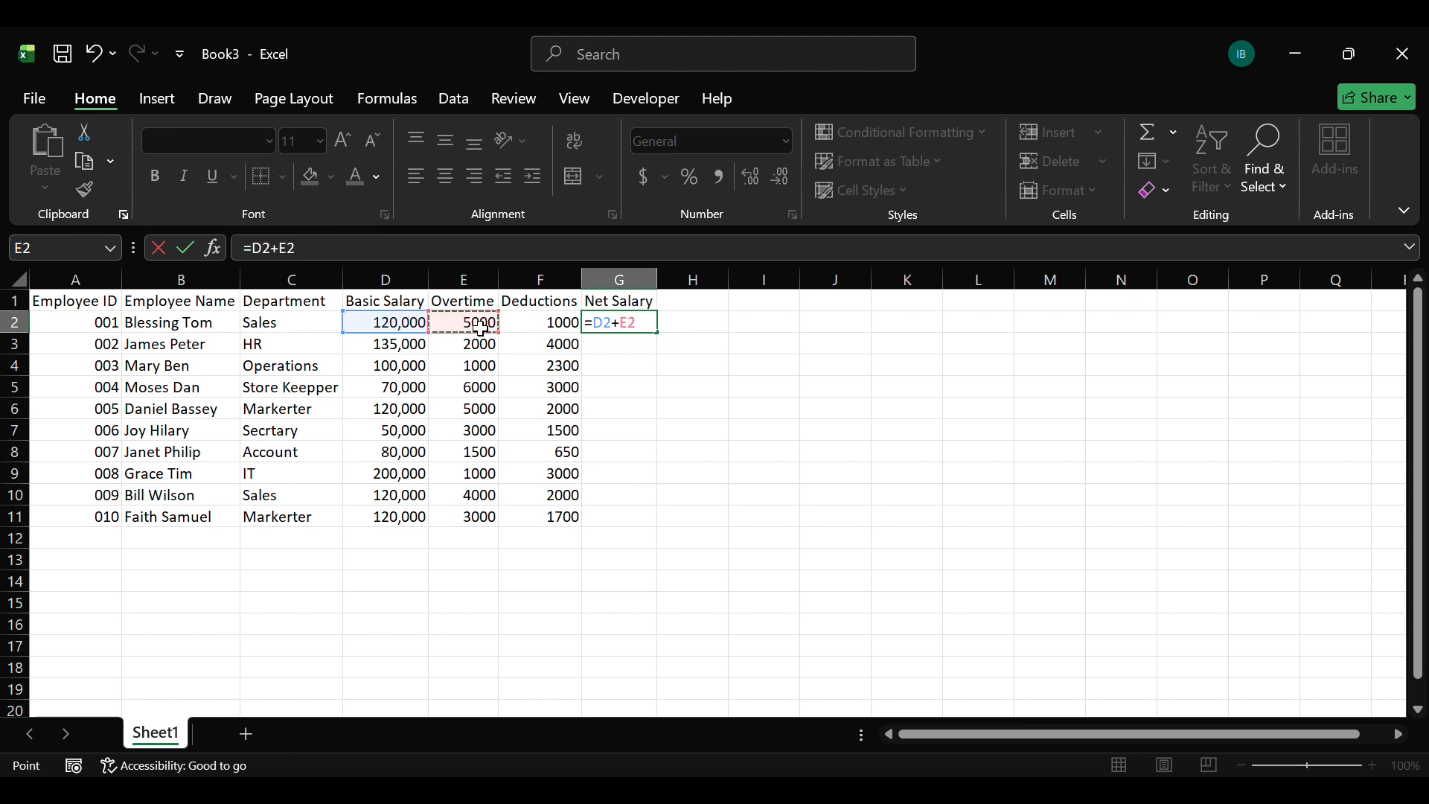
type("-")
left_click(547, 333)
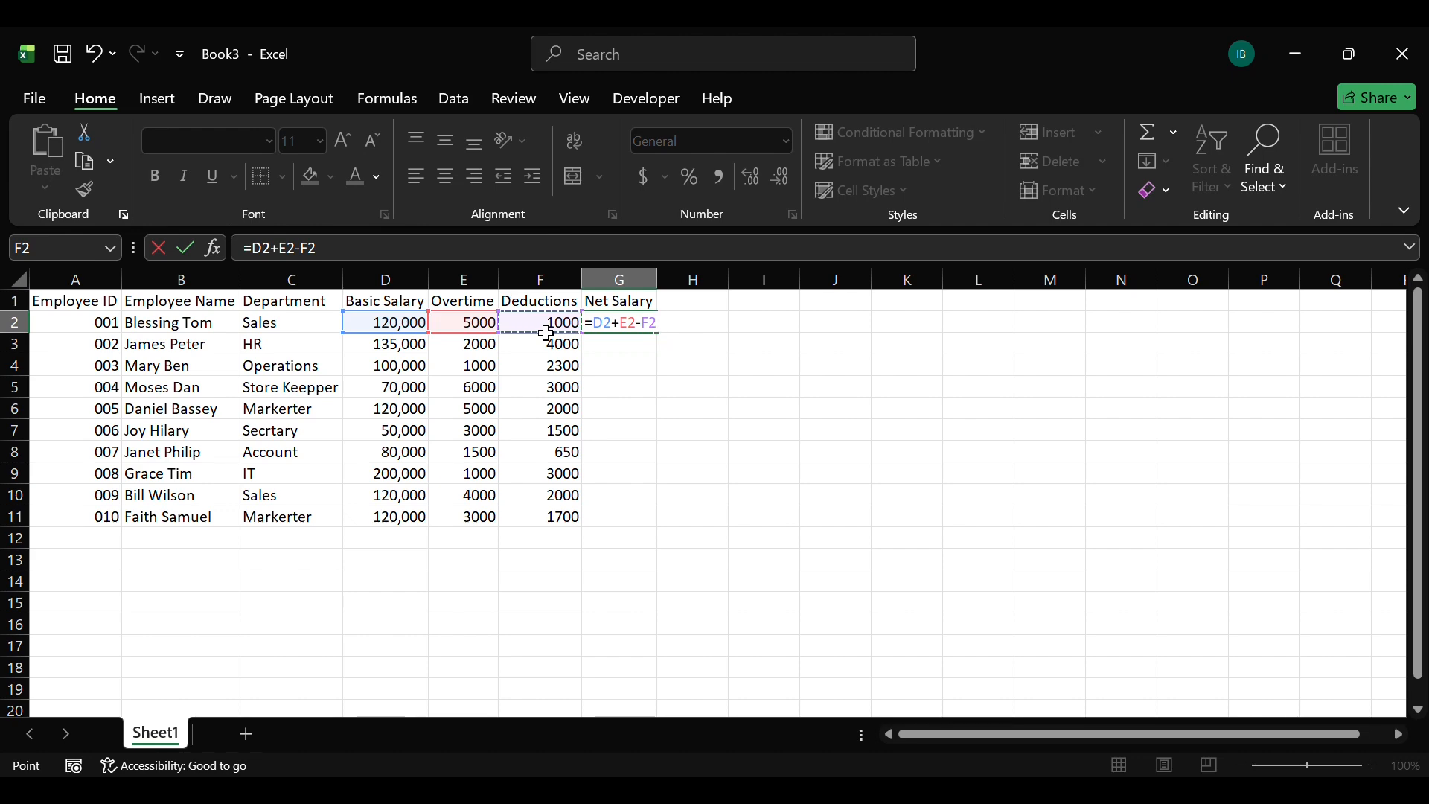
key("Return")
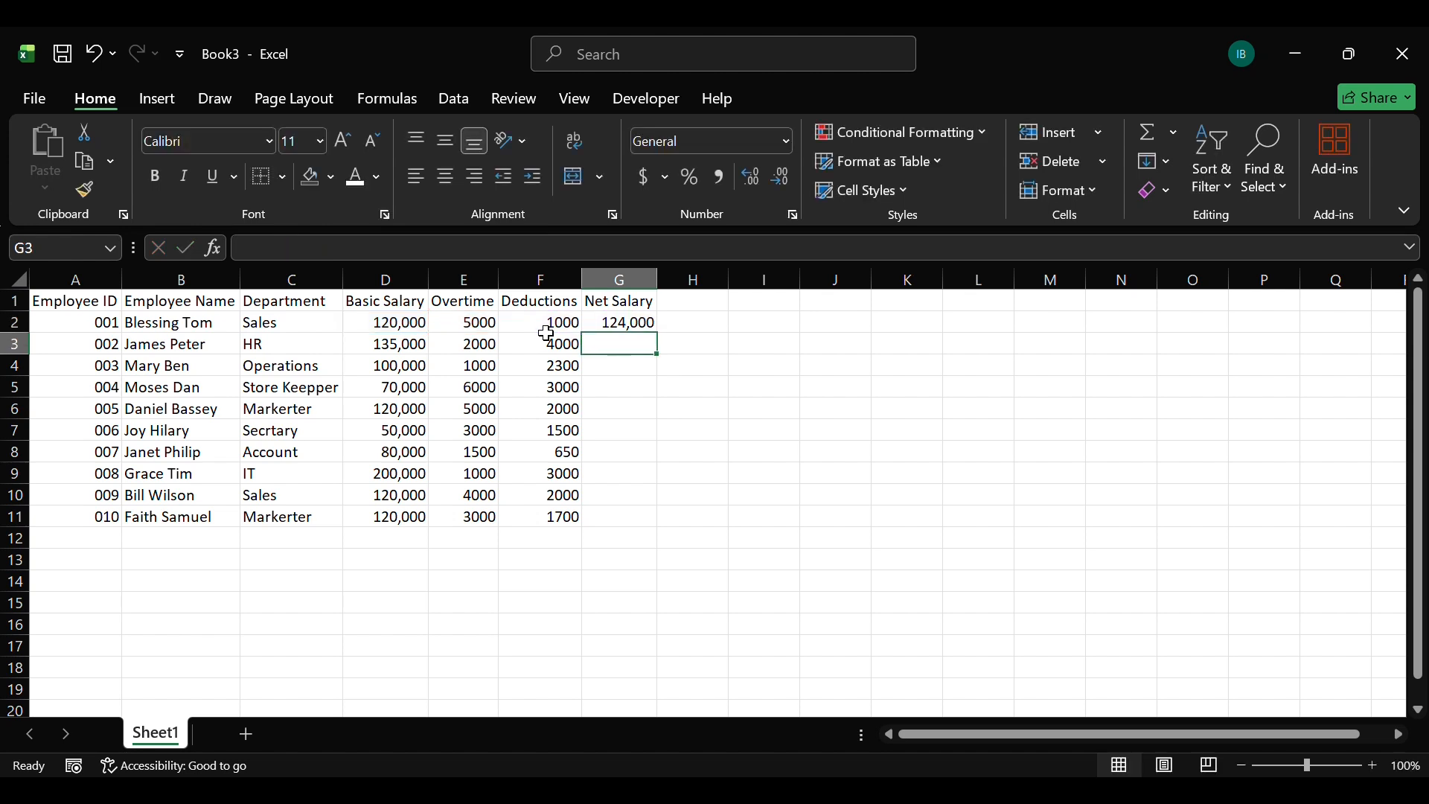
Step: Fill the net salary formula from G2 down through G11 for the remaining employees
left_click(638, 329)
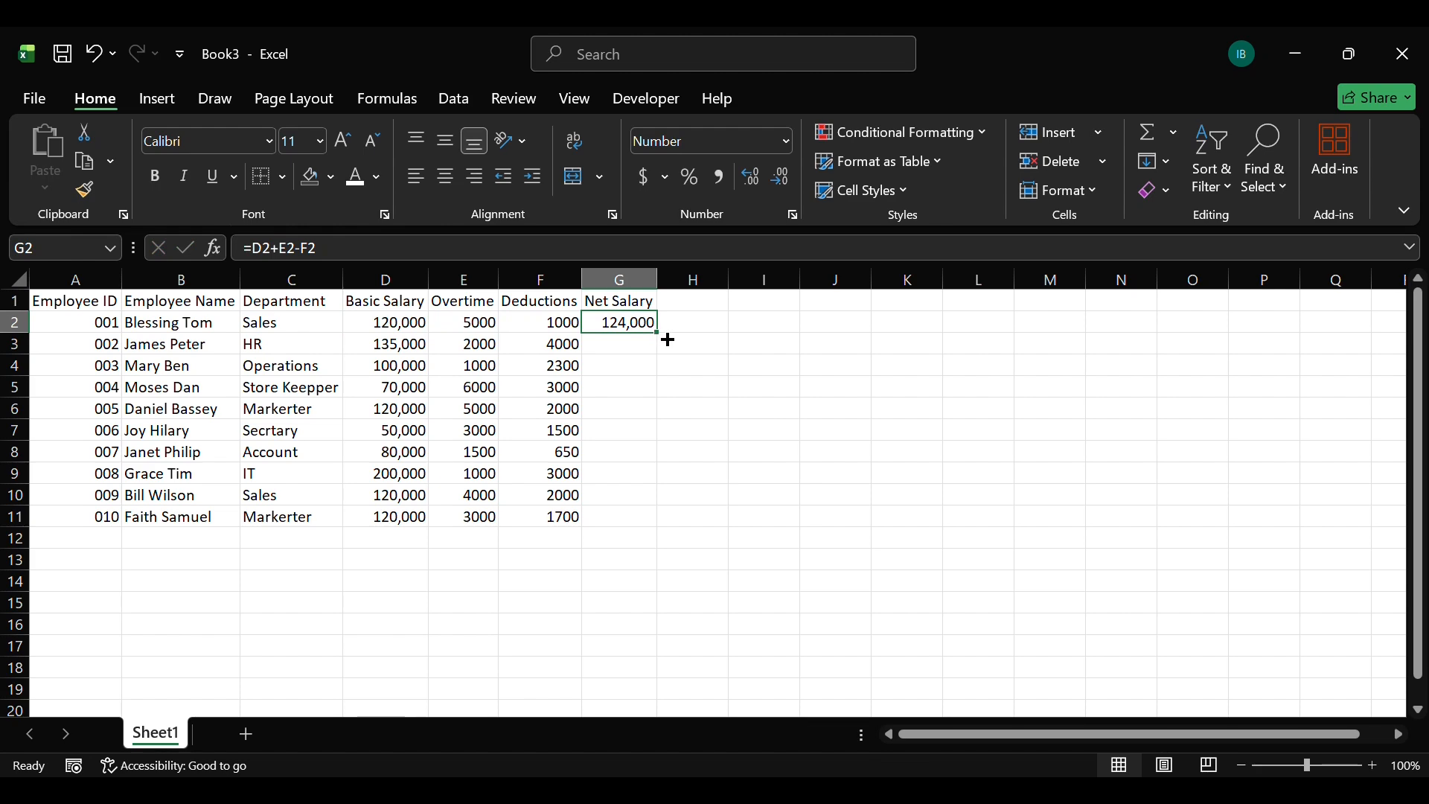
left_click_drag(667, 338, 649, 529)
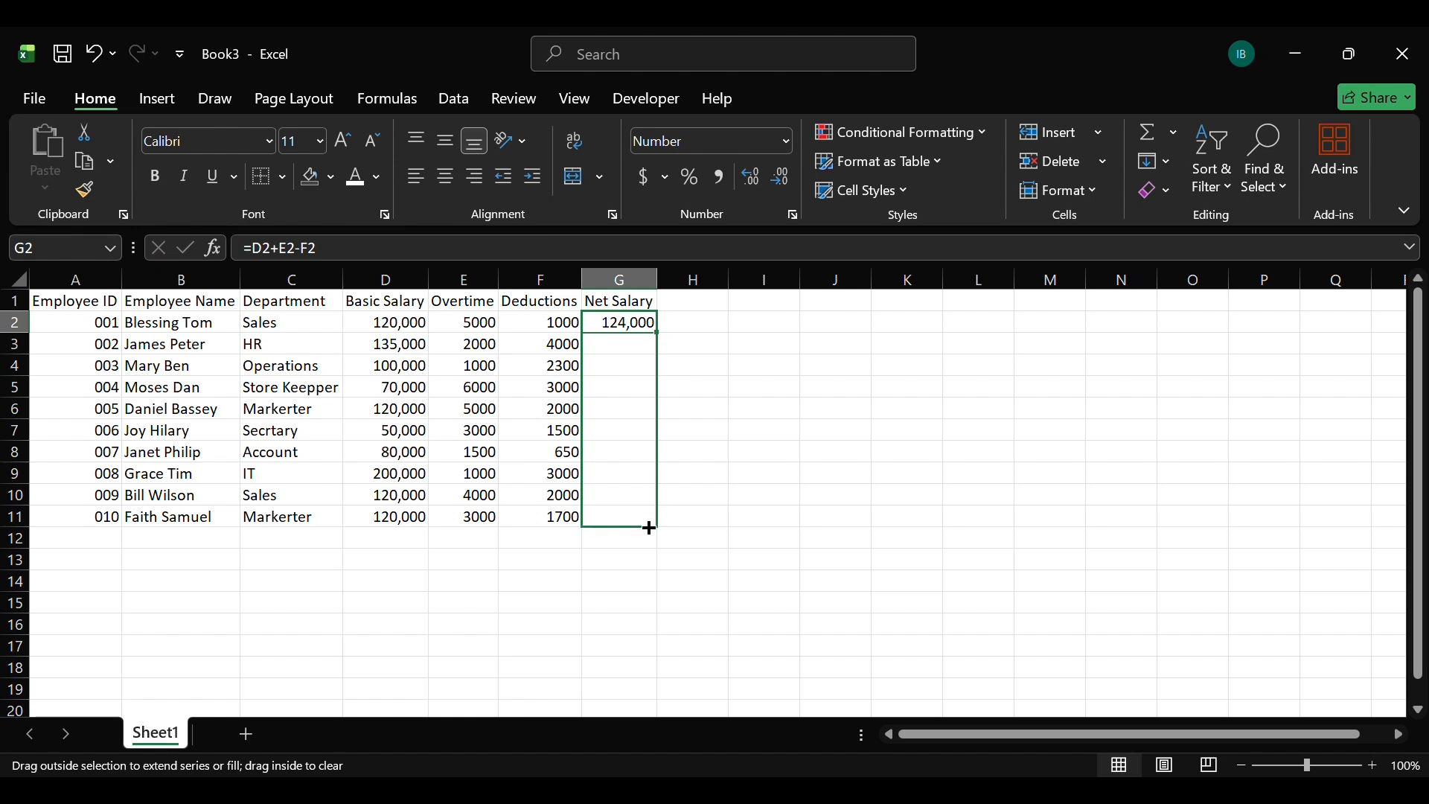
left_click_drag(650, 528, 647, 527)
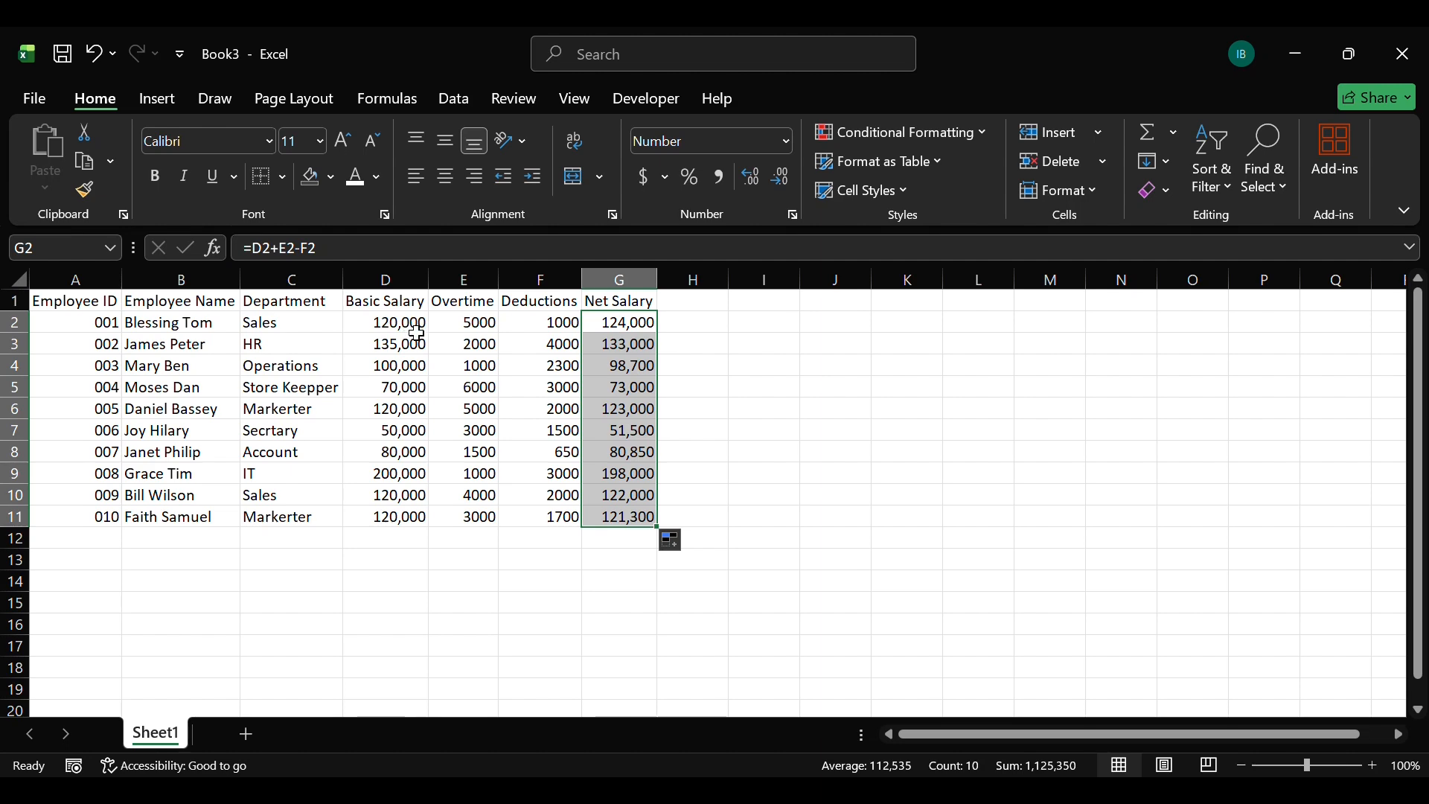
Step: Format the Basic Salary amounts in D2:D11 as Currency with the ₦ symbol and no decimal places
left_click_drag(417, 333, 425, 520)
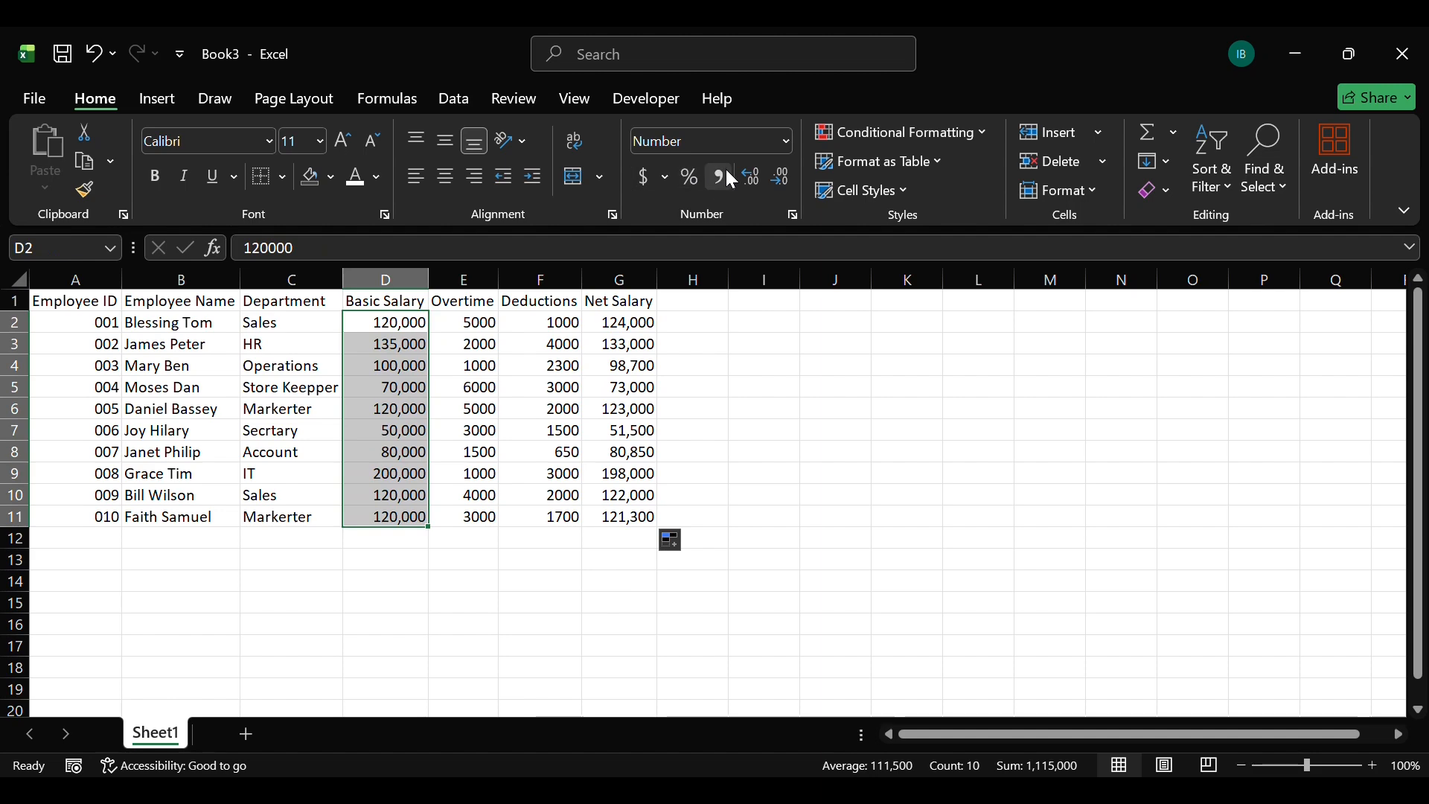
left_click(792, 213)
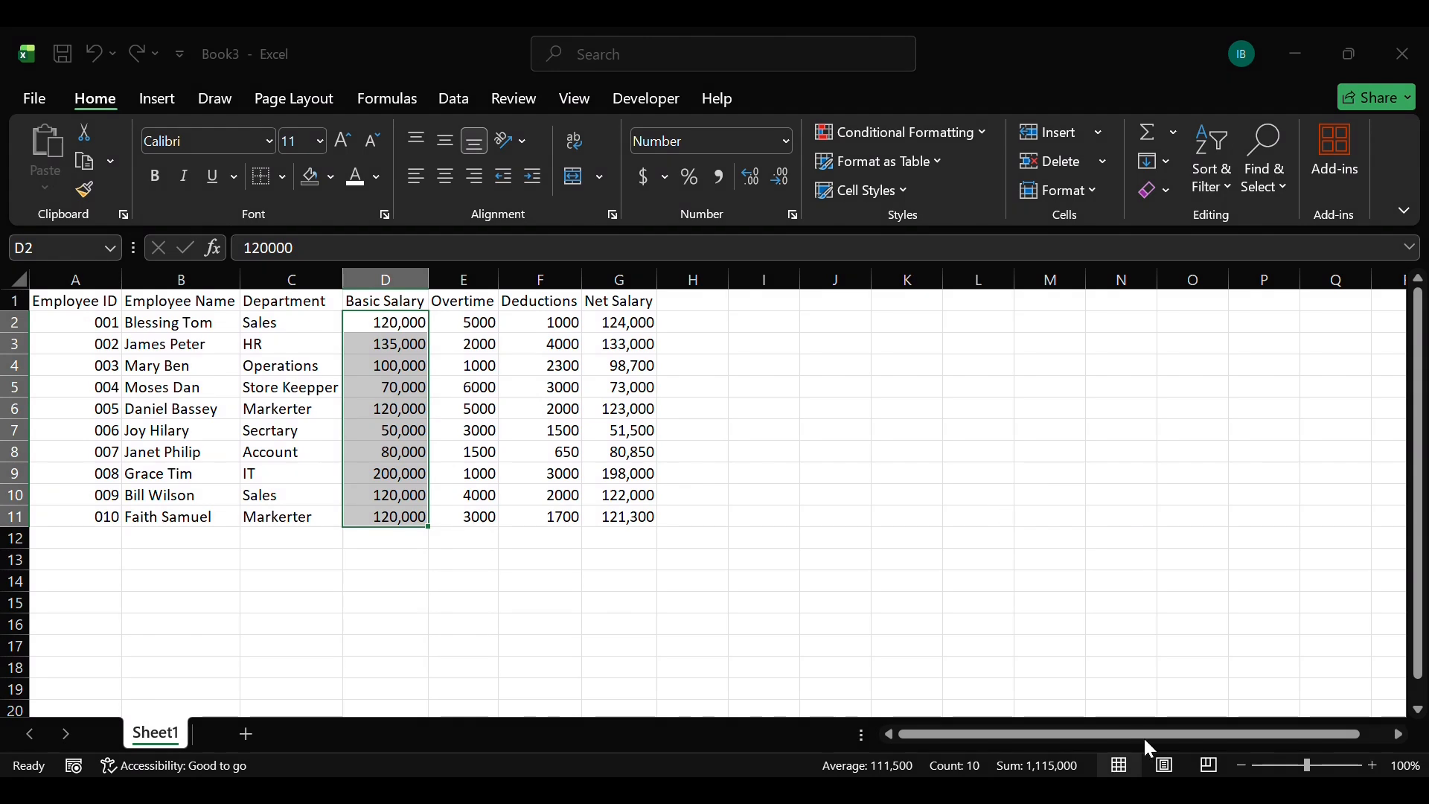
key("Return")
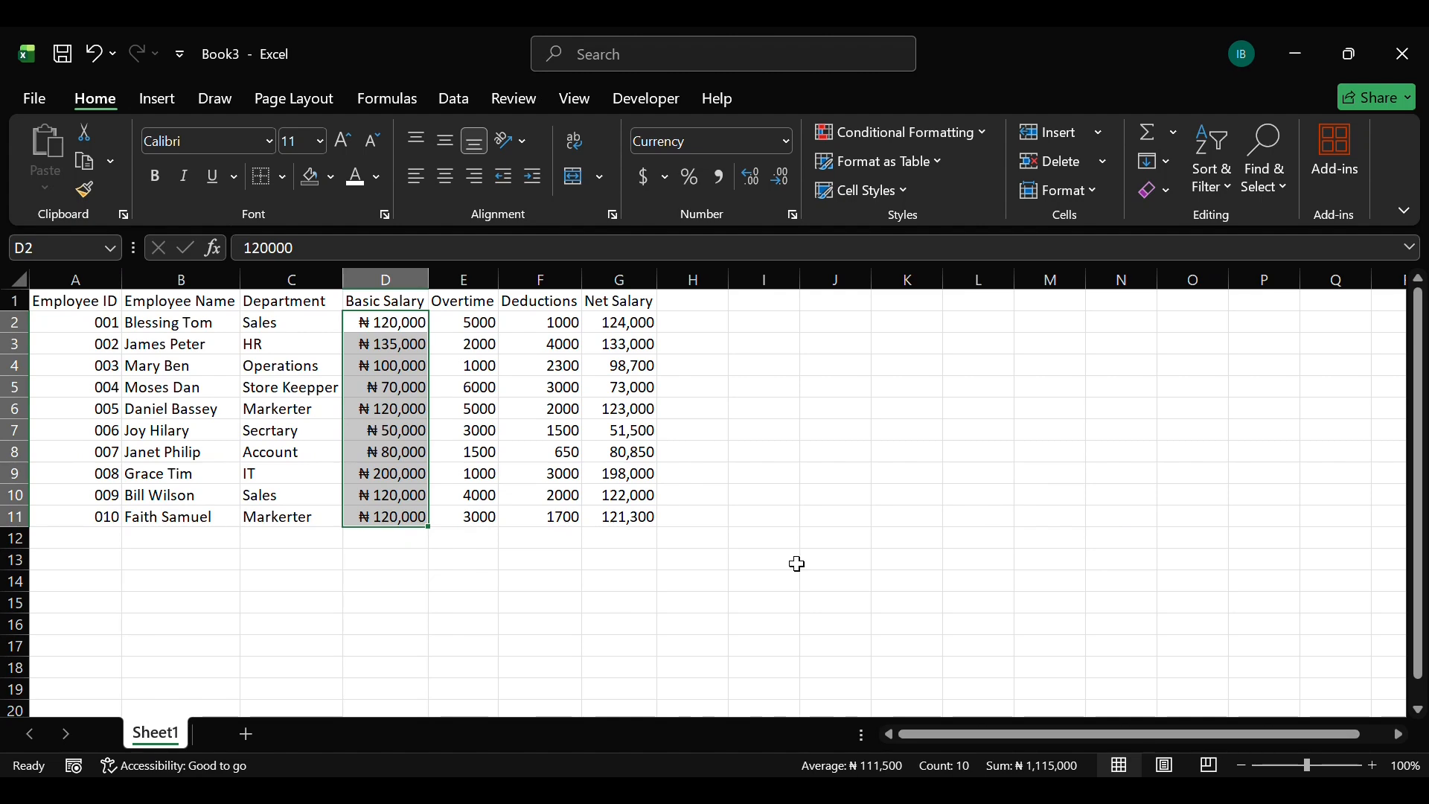
Step: Format the Net Salary amounts in G2:G11 as Currency with the ₦ symbol and no decimal places
left_click_drag(653, 327, 650, 519)
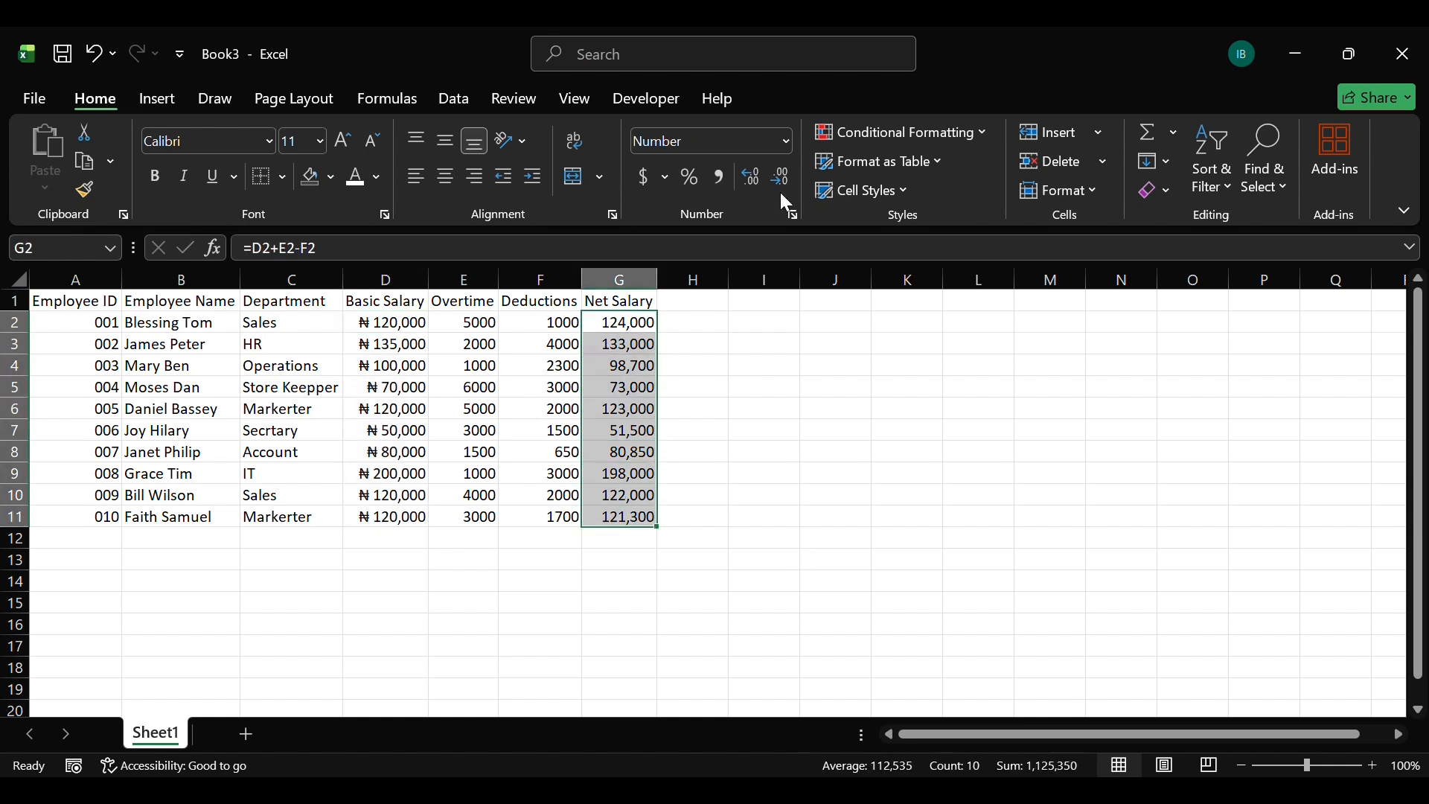
left_click(793, 216)
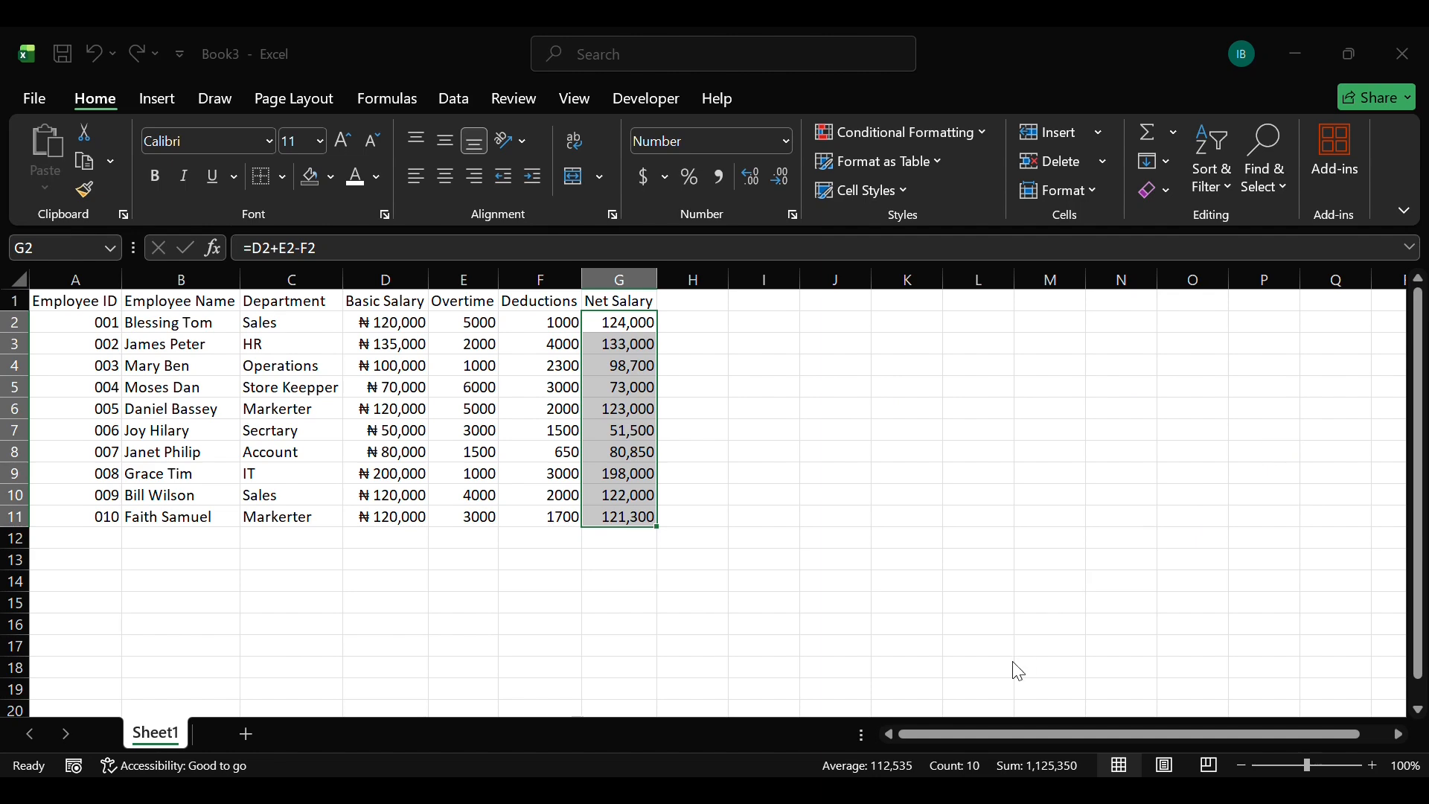
key("ctrl+shift+4")
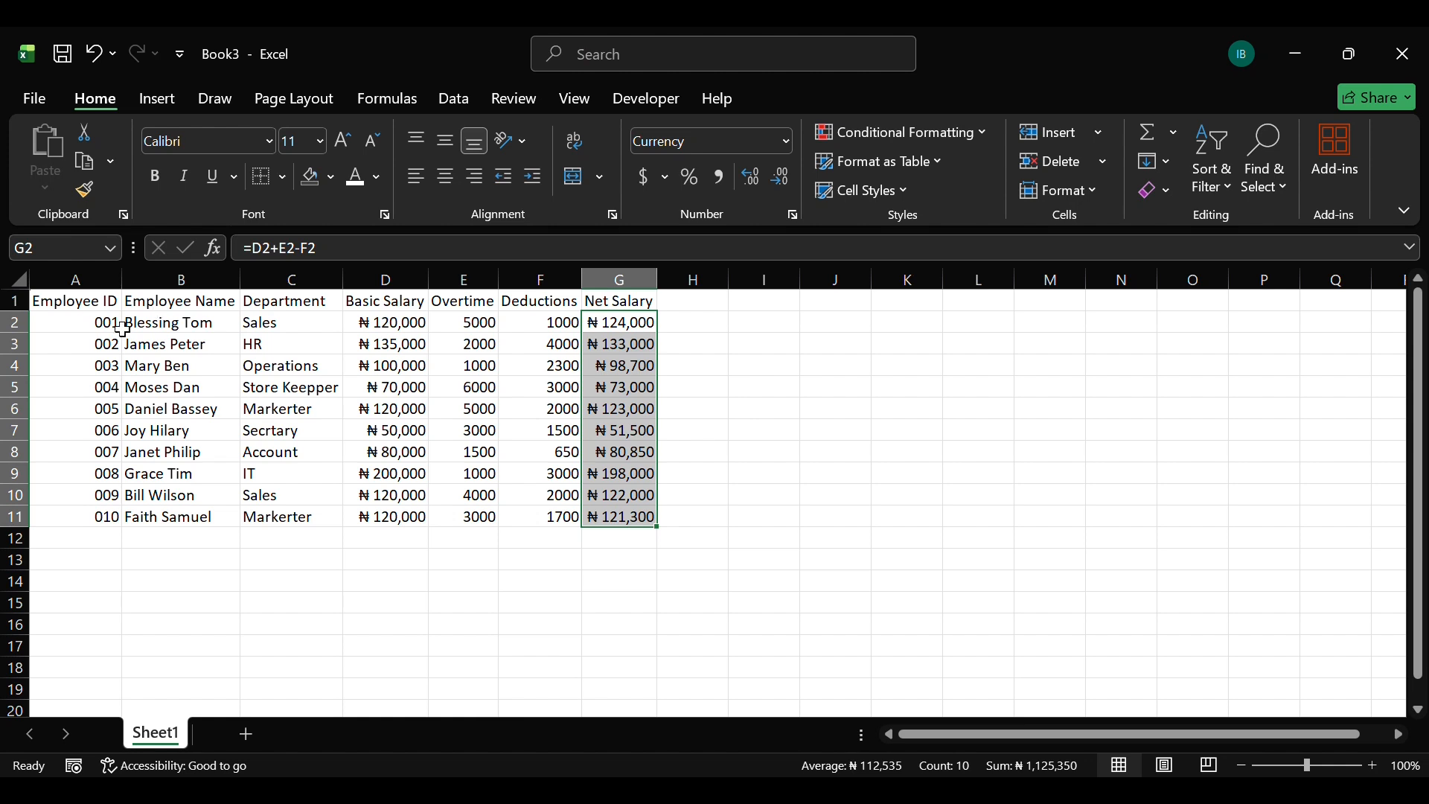
Step: Make the header row A1:G1 bold
left_click_drag(95, 305, 655, 298)
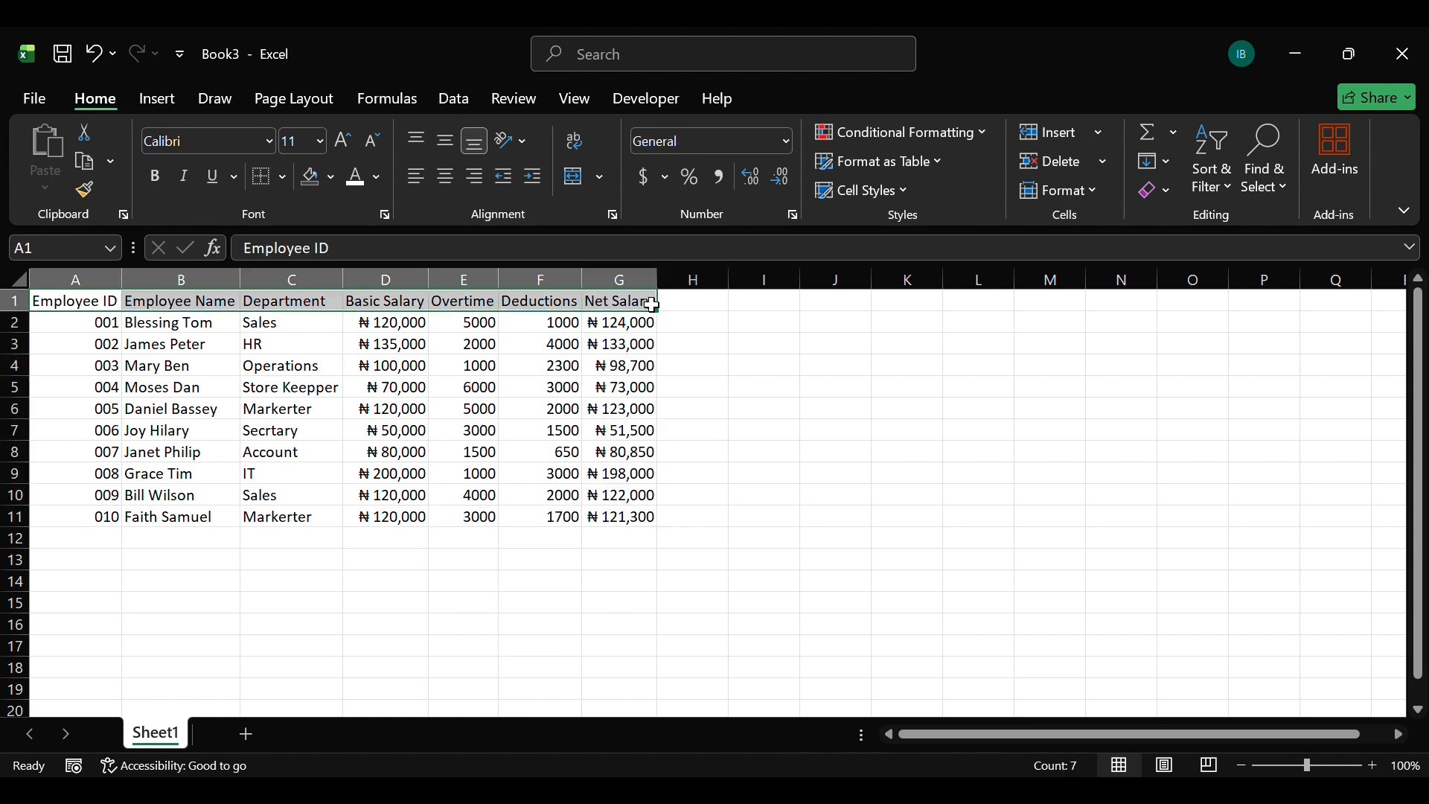
left_click(155, 179)
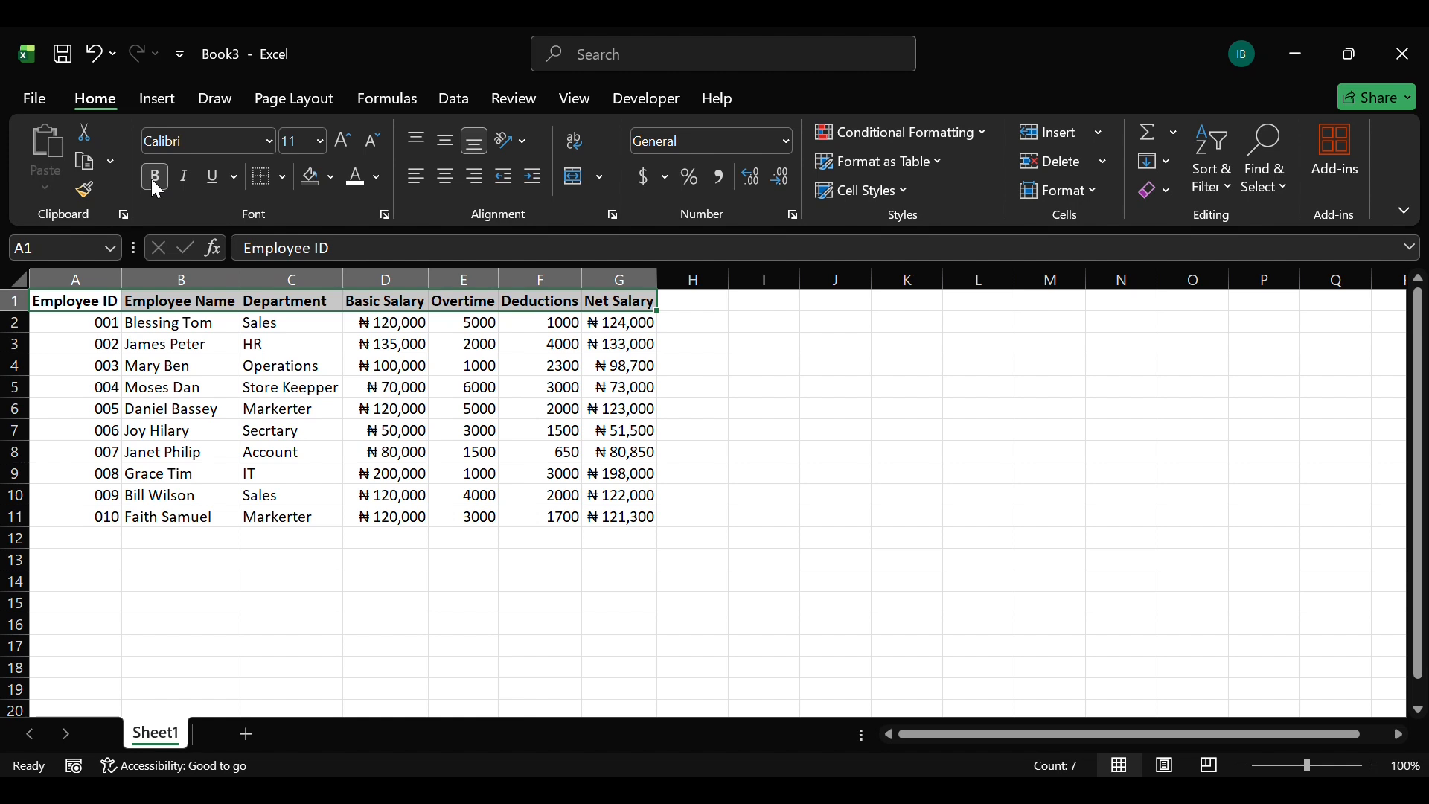
left_click(80, 305)
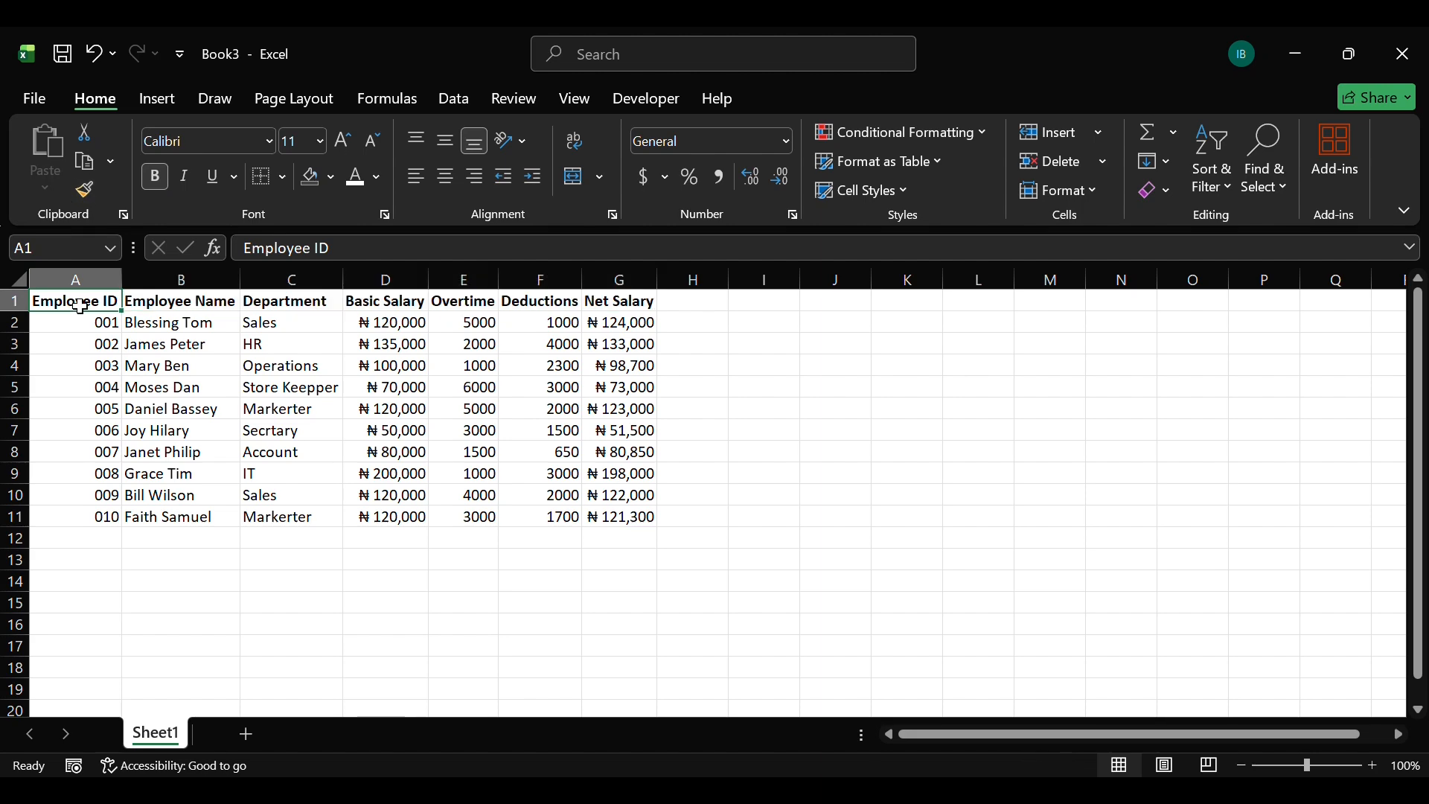
Step: Apply all borders to the whole payroll table in A1:G11
left_click_drag(80, 306, 519, 506)
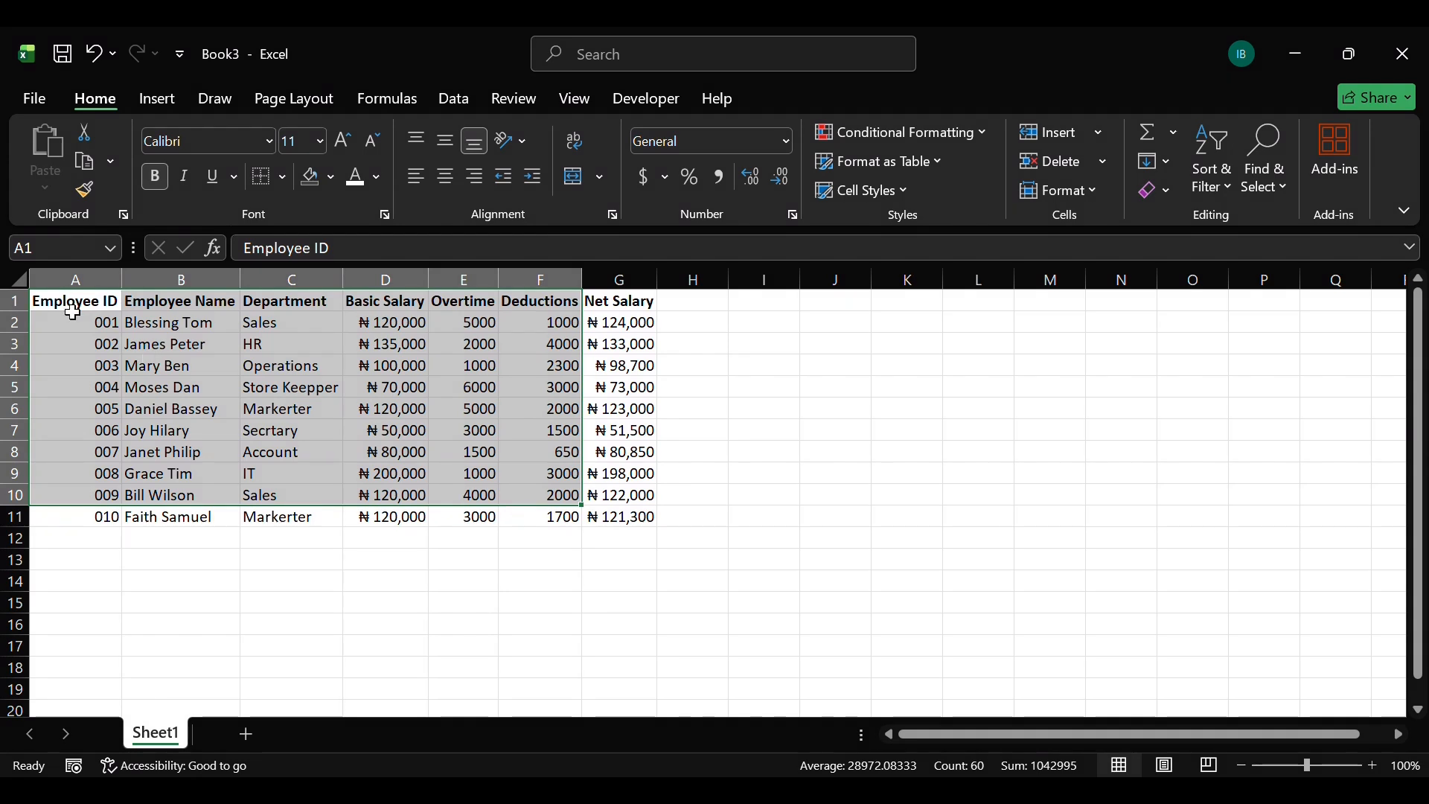
left_click_drag(72, 311, 601, 516)
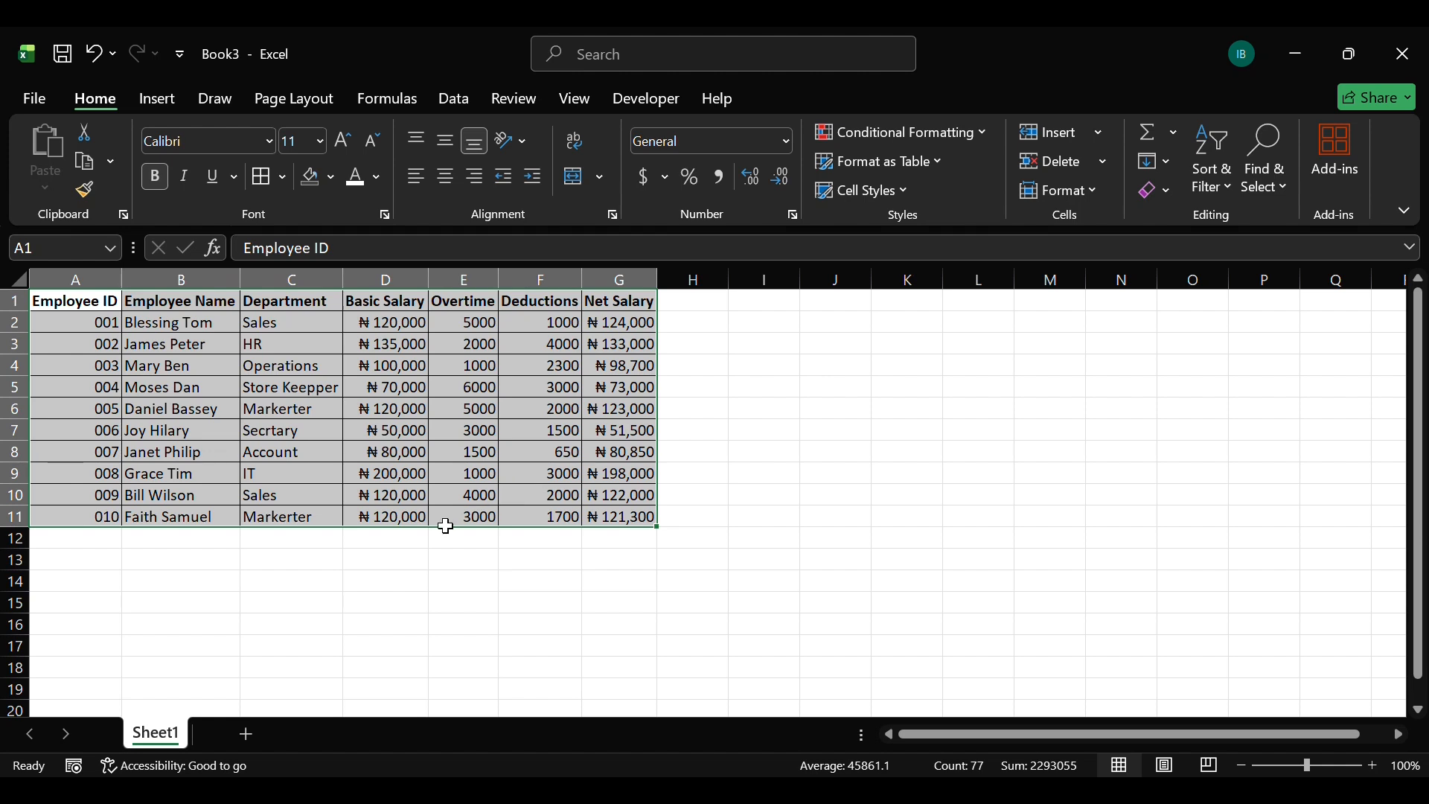
left_click(697, 482)
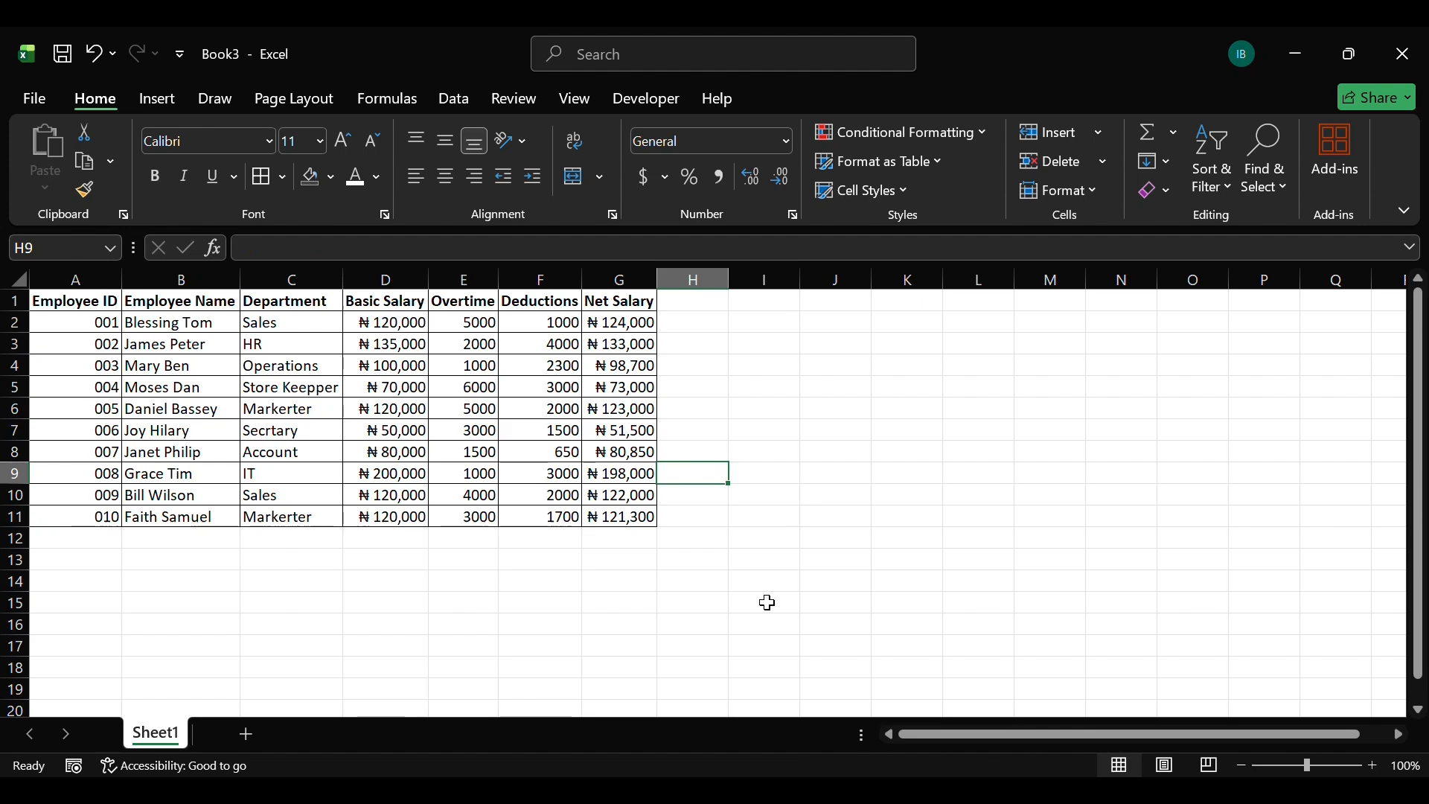
Step: Center the employee IDs in cells A2 to A11 horizontally
double_click(102, 325)
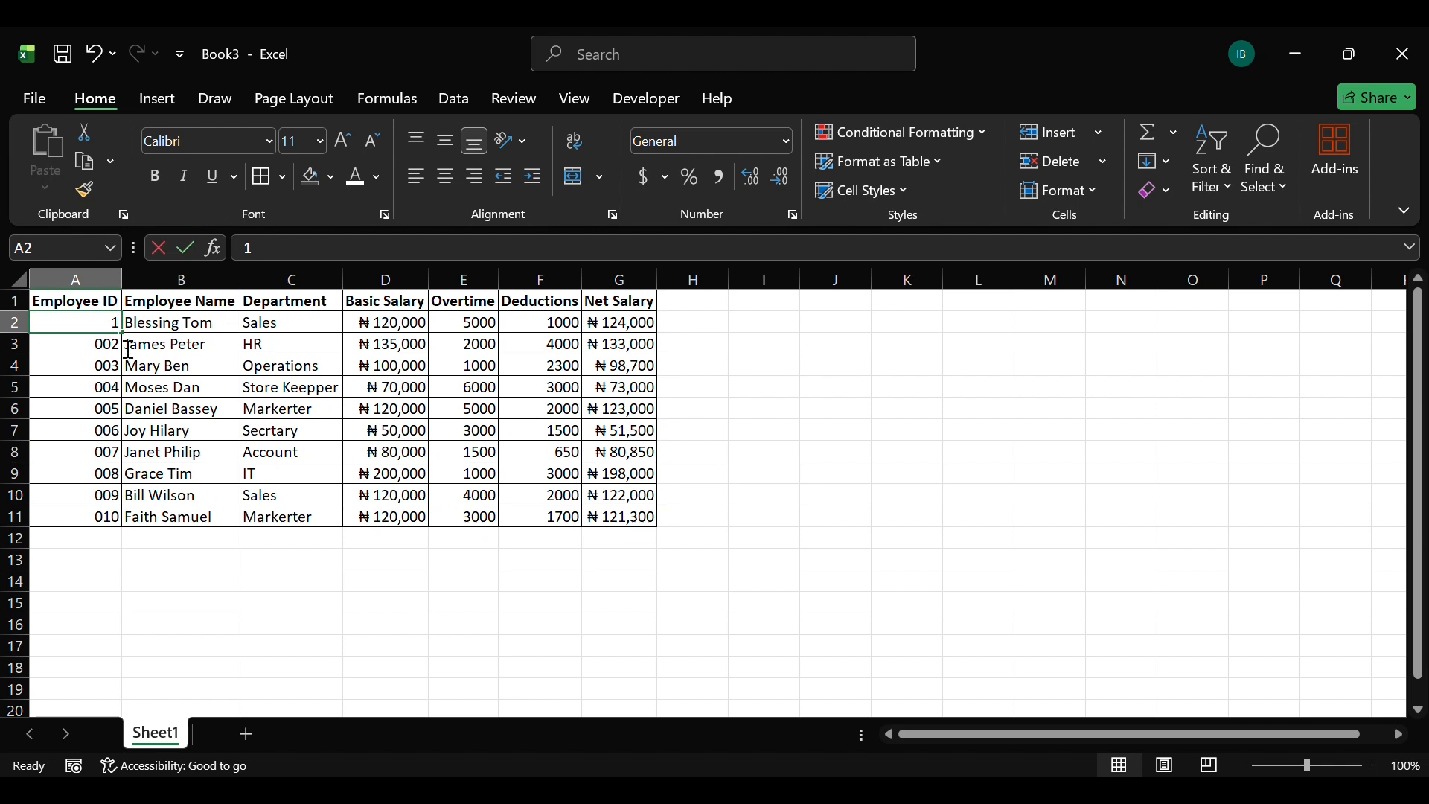
left_click(123, 436)
left_click_drag(110, 322, 91, 519)
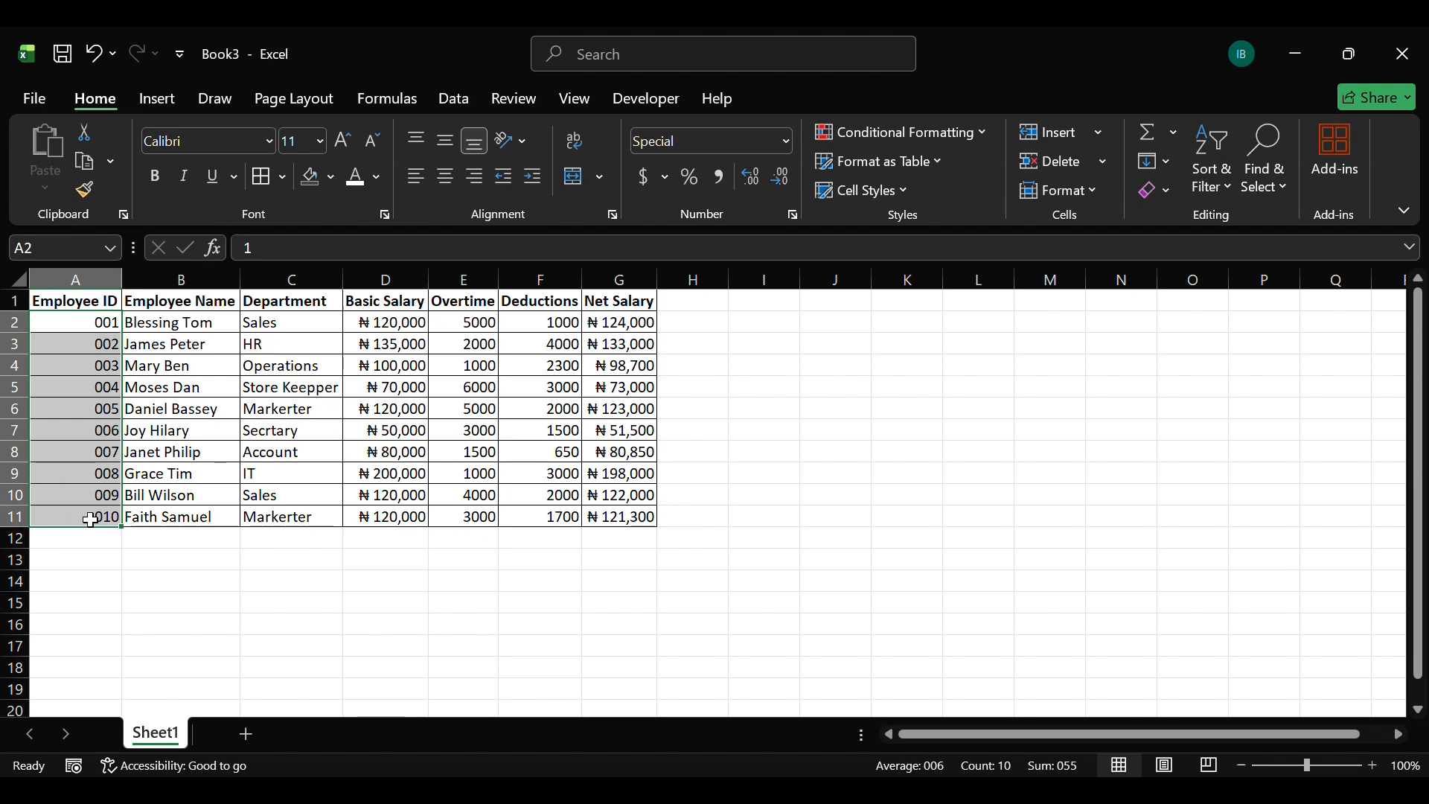
left_click(417, 175)
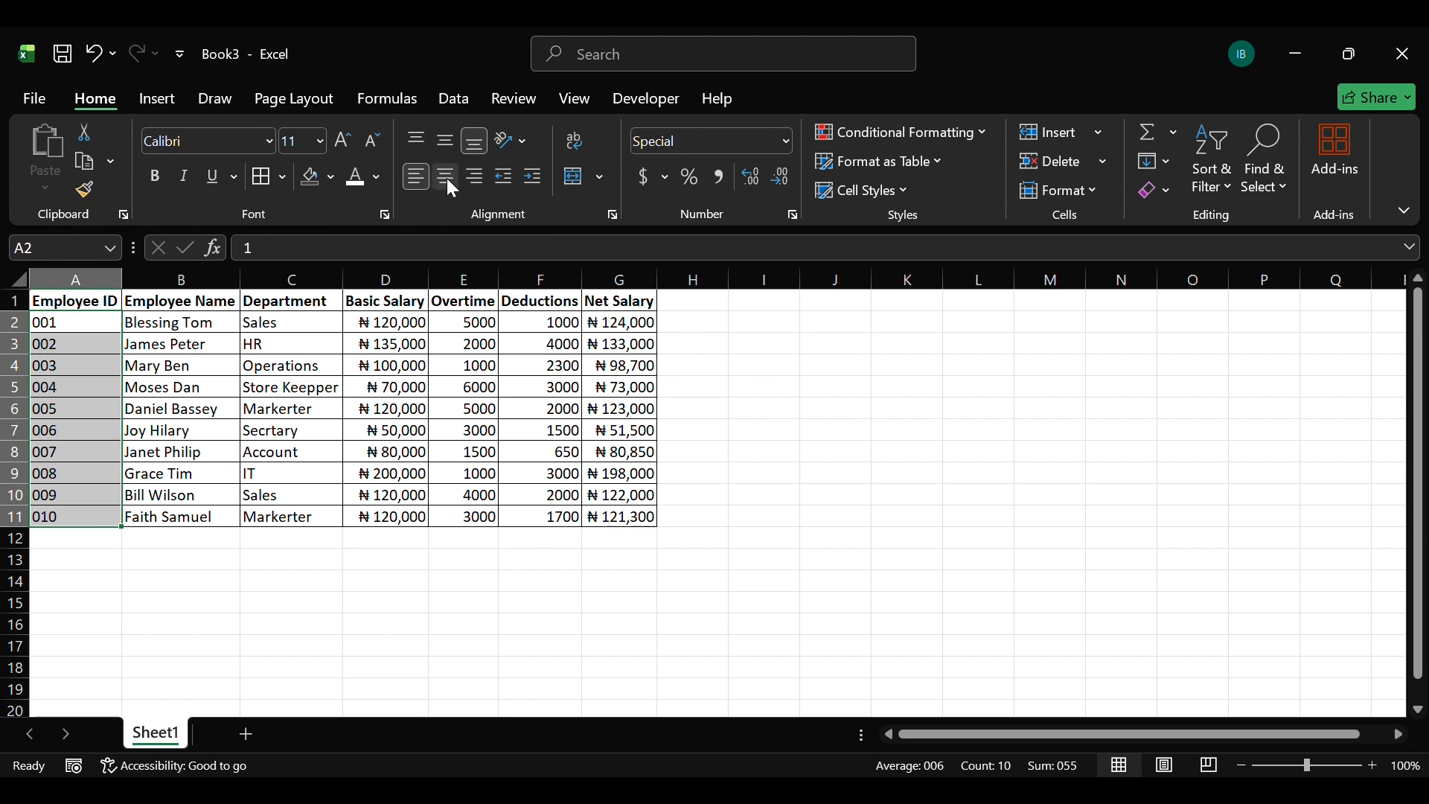
left_click(447, 179)
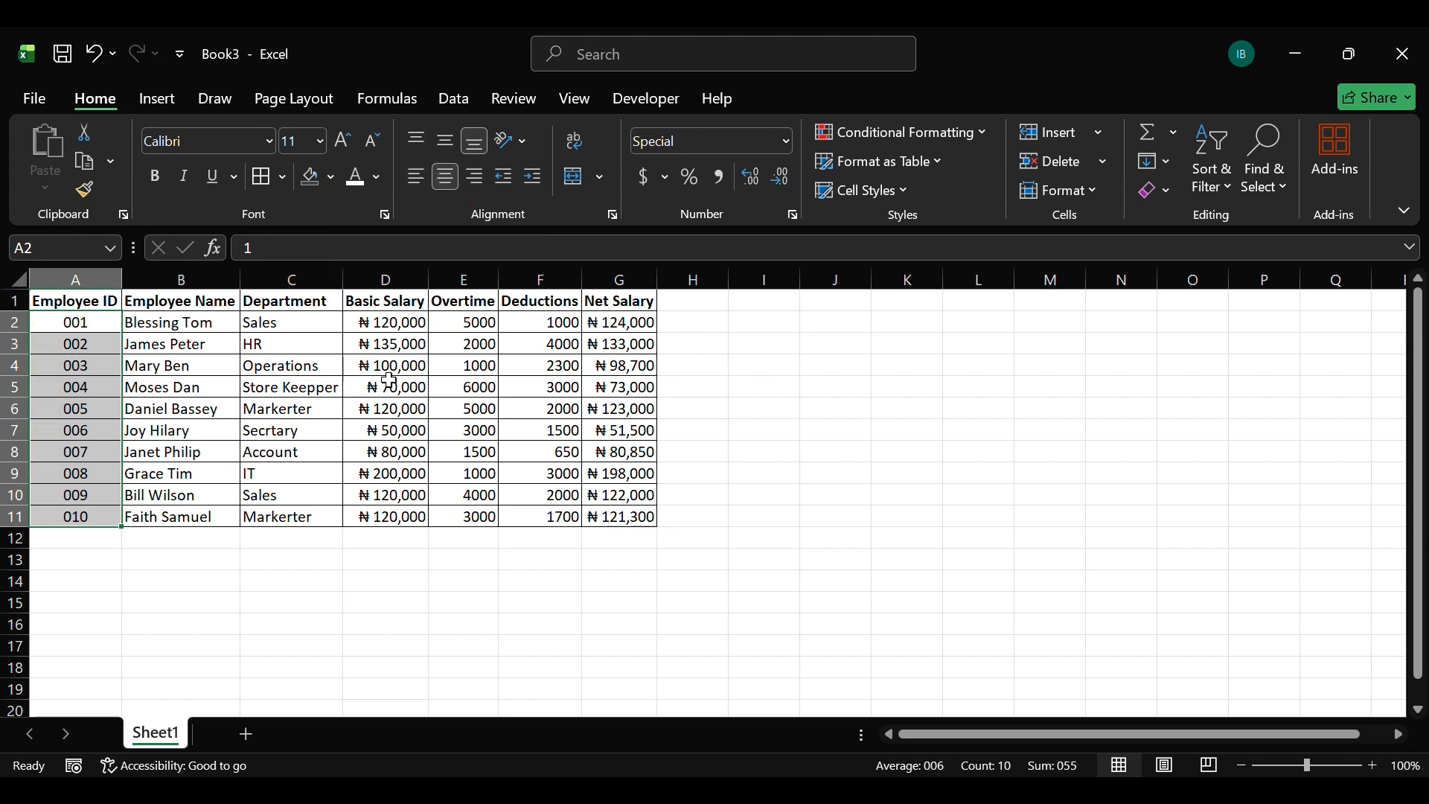
left_click_drag(303, 326, 307, 521)
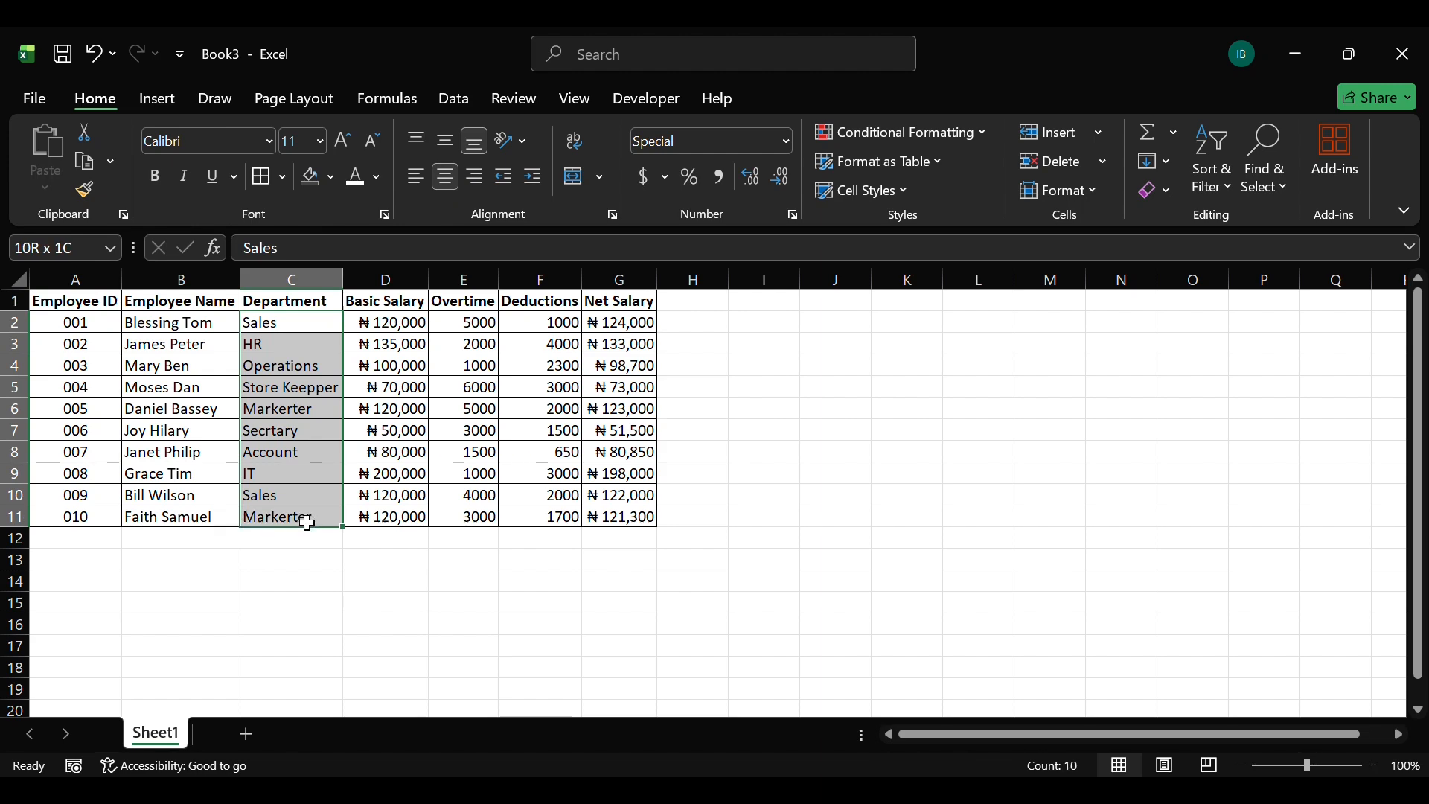
left_click(322, 565)
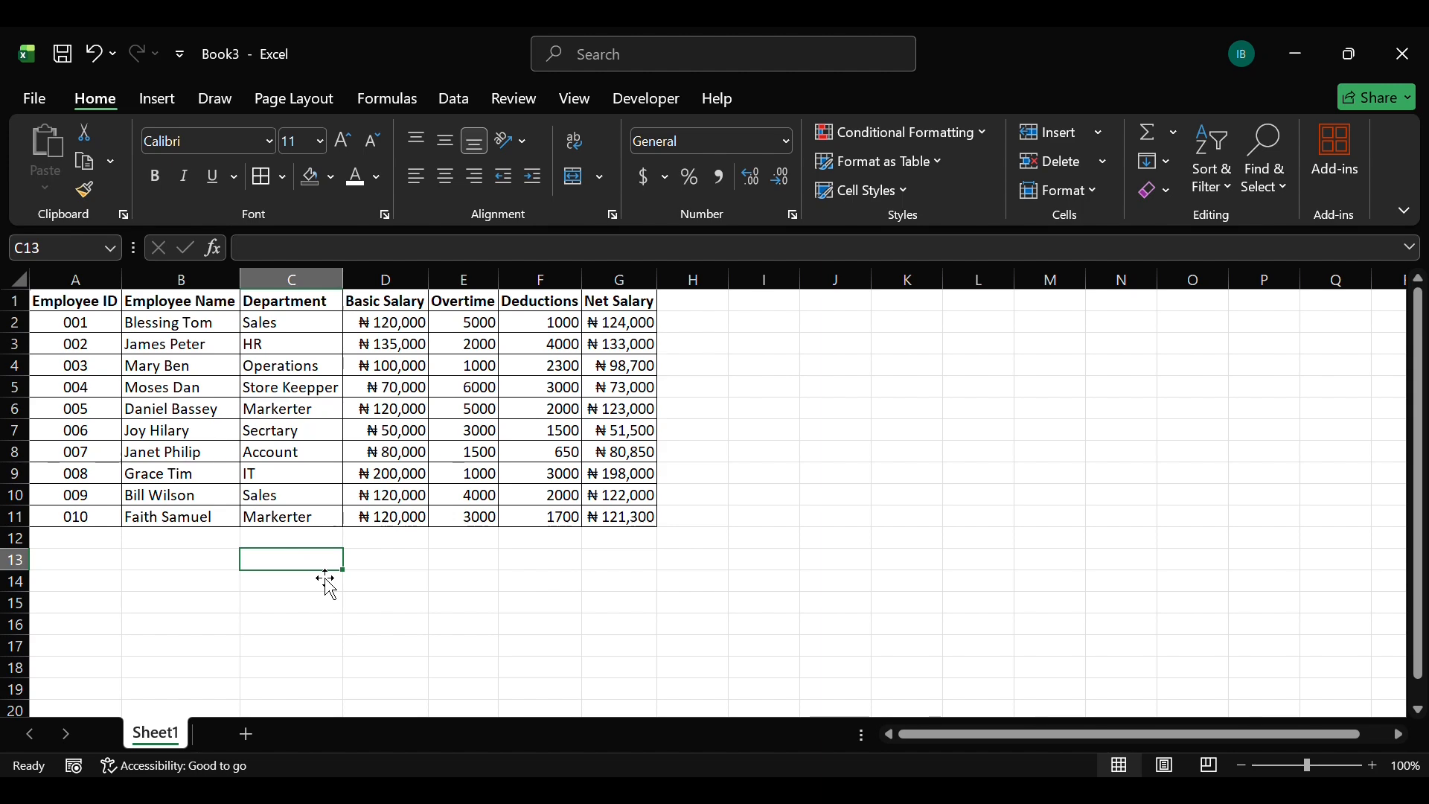